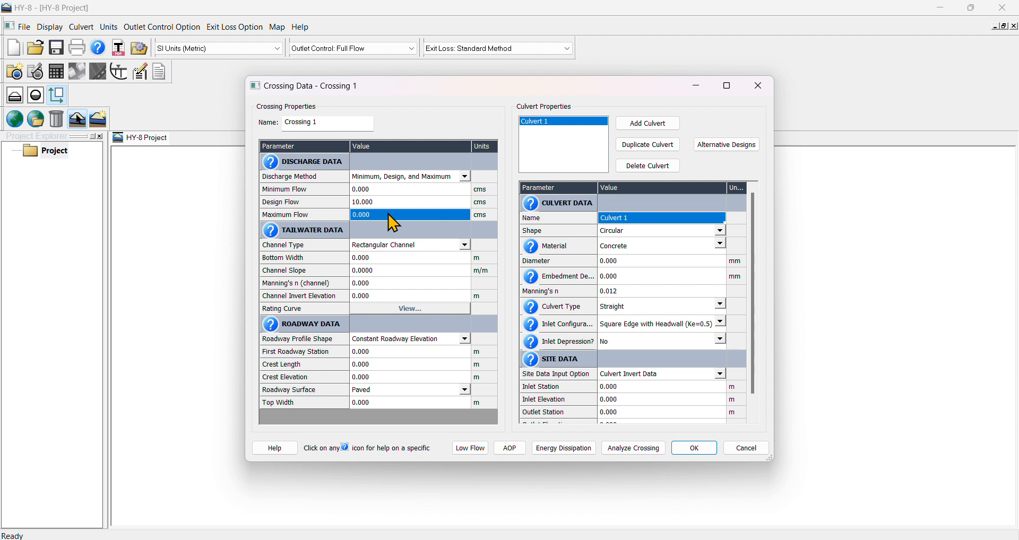
# - Set the crossing's maximum flow to 15 cms and the tailwater channel's bottom width to 30 m
pyautogui.write('15')
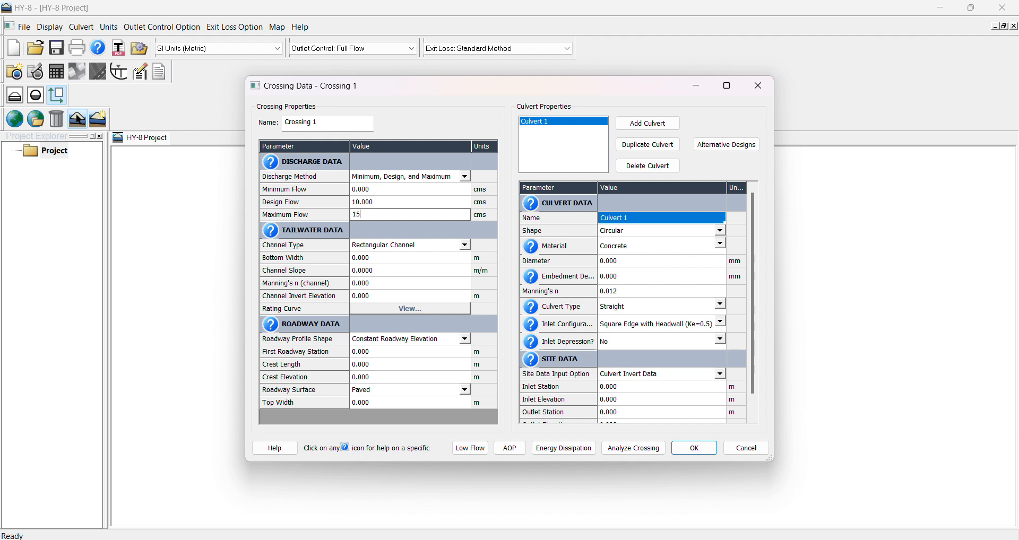
pyautogui.click(386, 262)
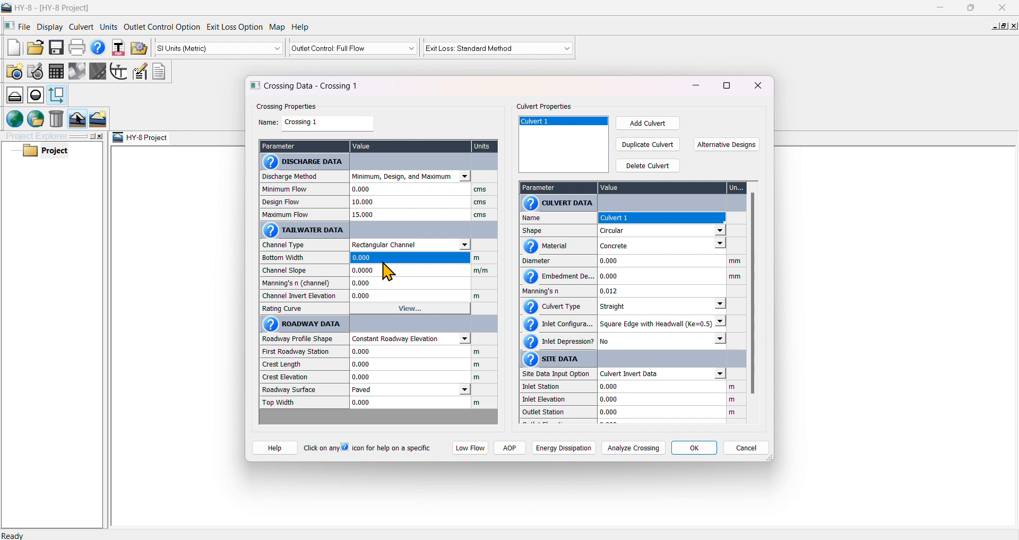
pyautogui.write('30')
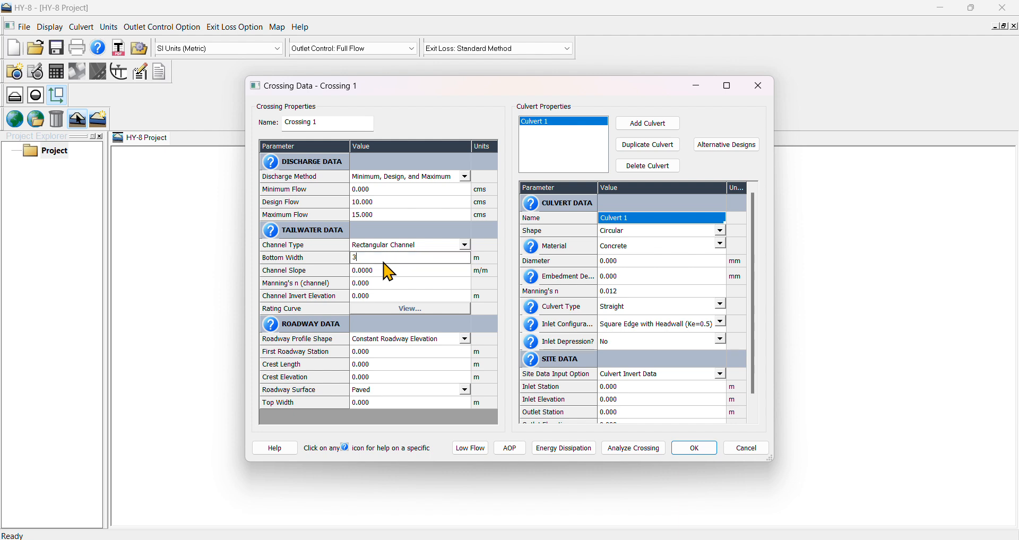
# - Set the tailwater channel slope to 0.05 m/m
pyautogui.click(378, 270)
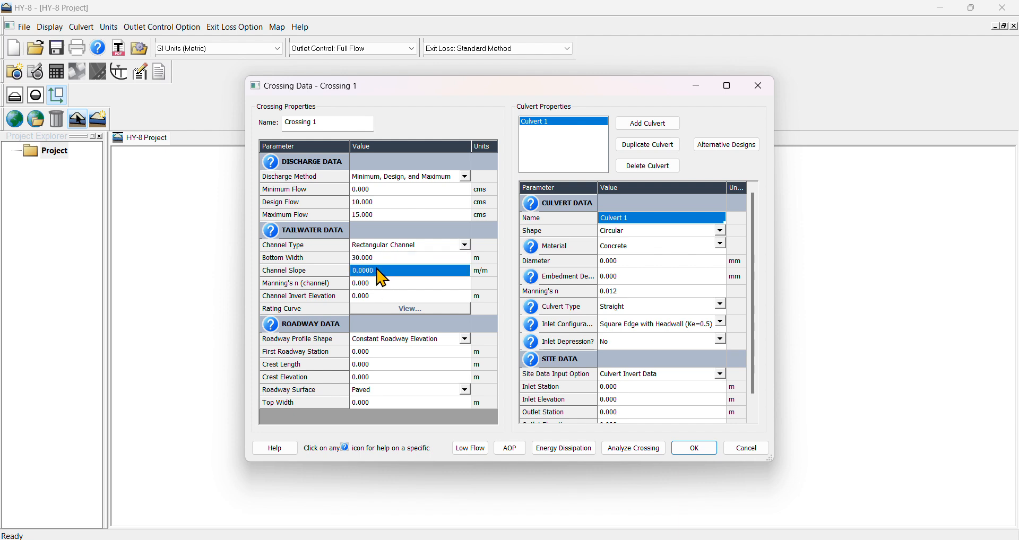
pyautogui.write('0')
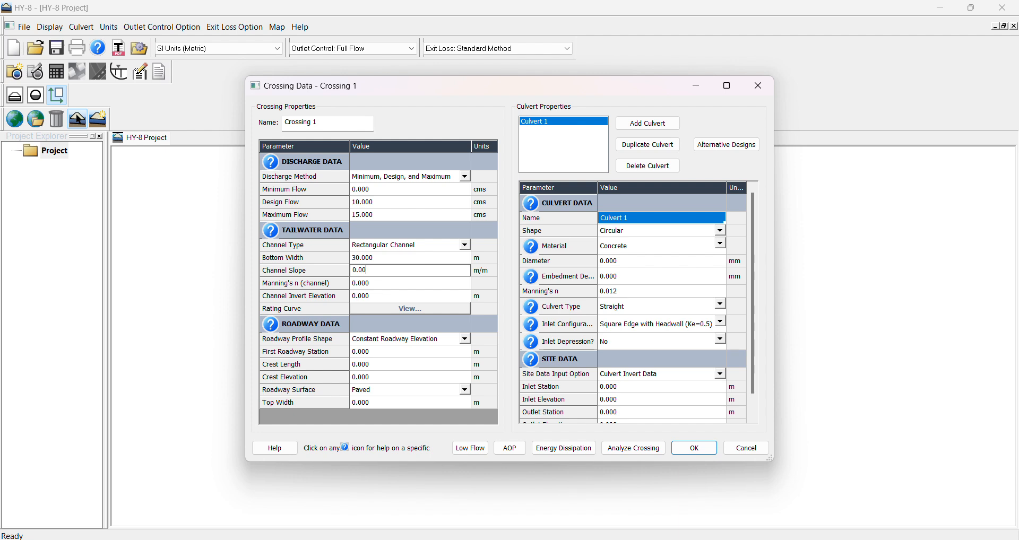
pyautogui.click(380, 283)
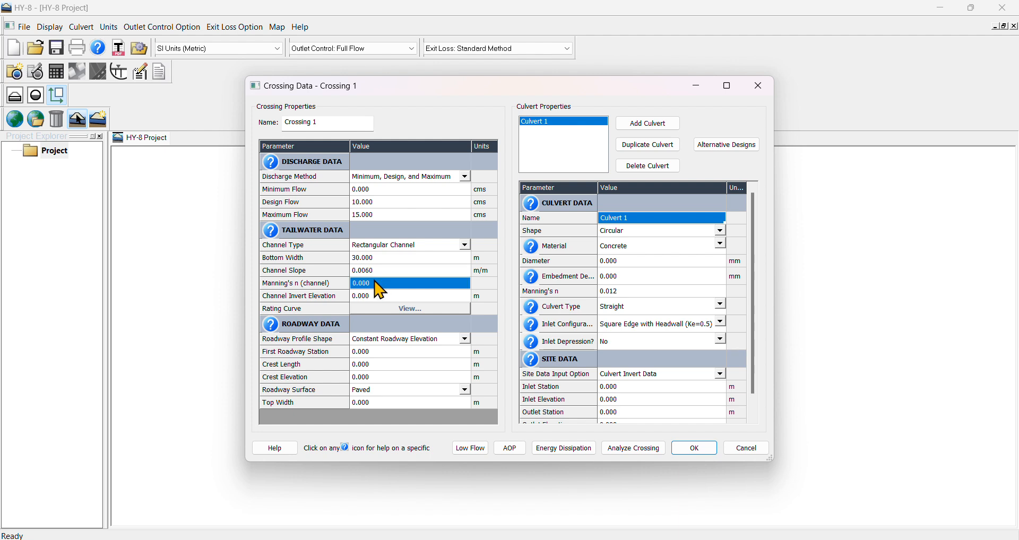
pyautogui.click(381, 272)
pyautogui.moveTo(381, 271); pyautogui.dragTo(368, 271)
pyautogui.write('5')
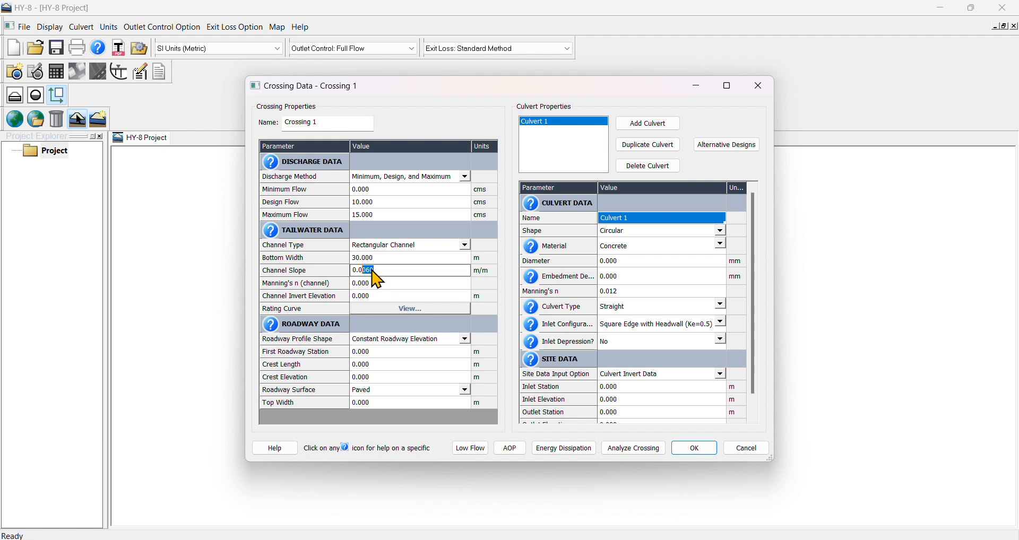
# - Set the tailwater channel's Manning's n to 0.05 and its invert elevation to 100 m
pyautogui.click(371, 284)
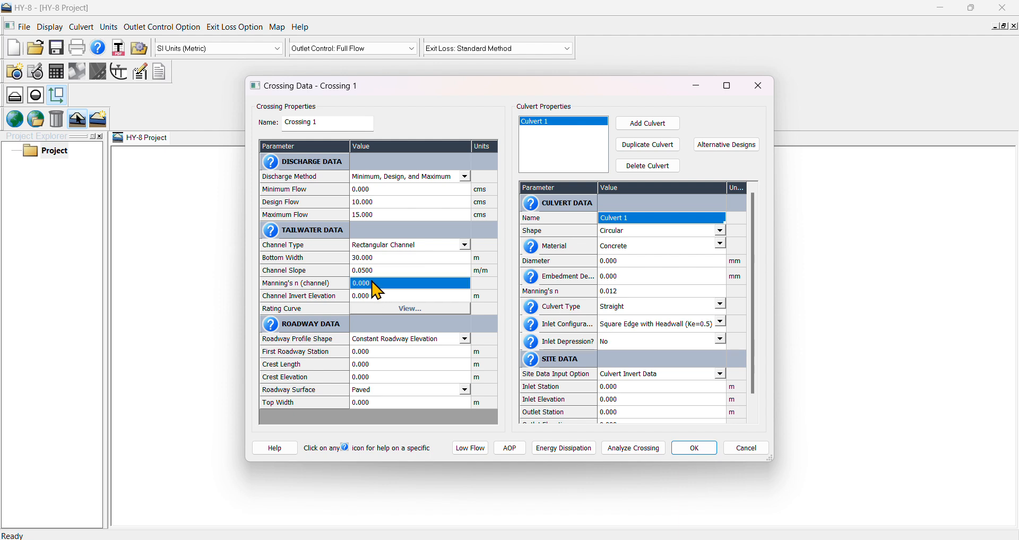
pyautogui.click(372, 284)
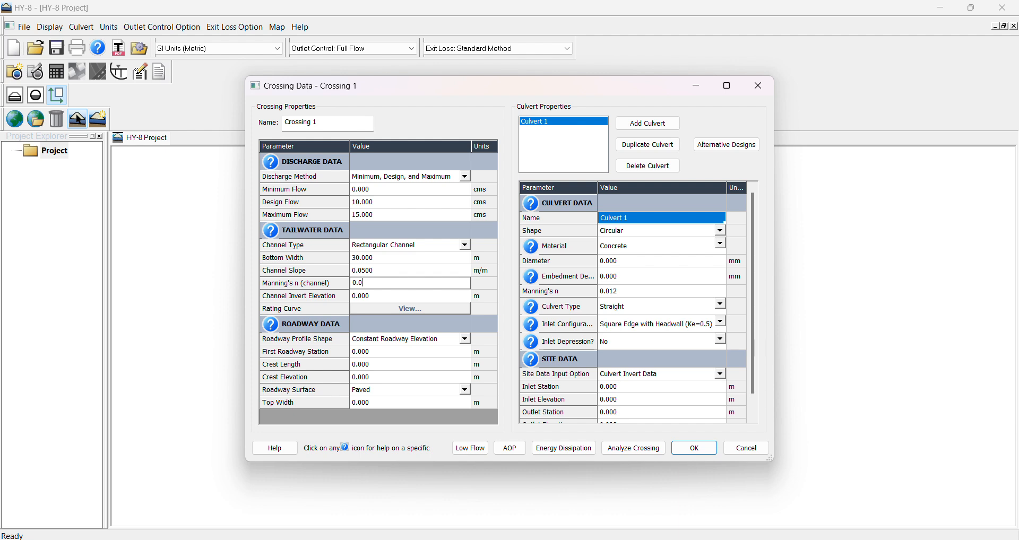
pyautogui.write('0.05')
pyautogui.click(367, 299)
pyautogui.click(350, 296)
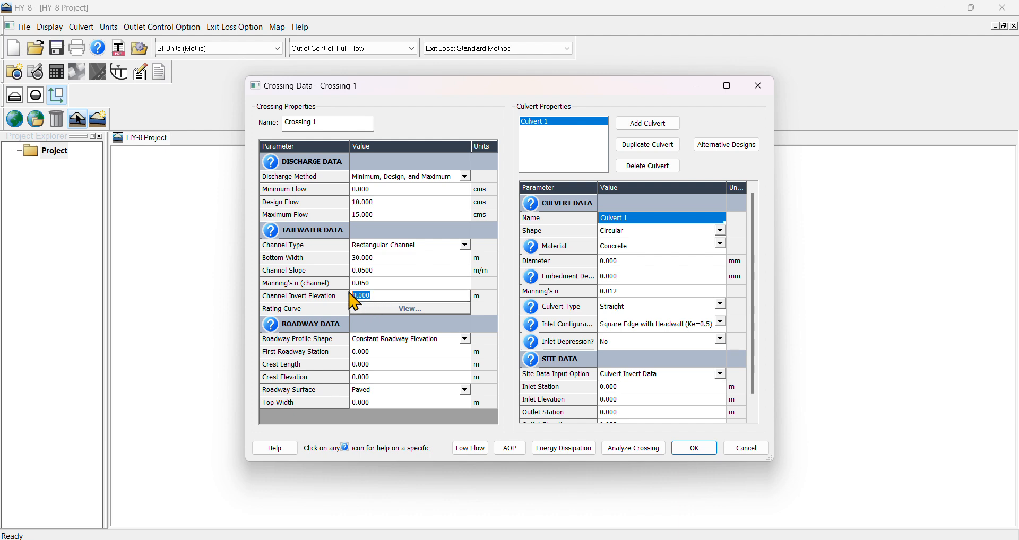
pyautogui.write('100')
# - View the tailwater rating curve as a table and as a plot, and close both
pyautogui.click(402, 310)
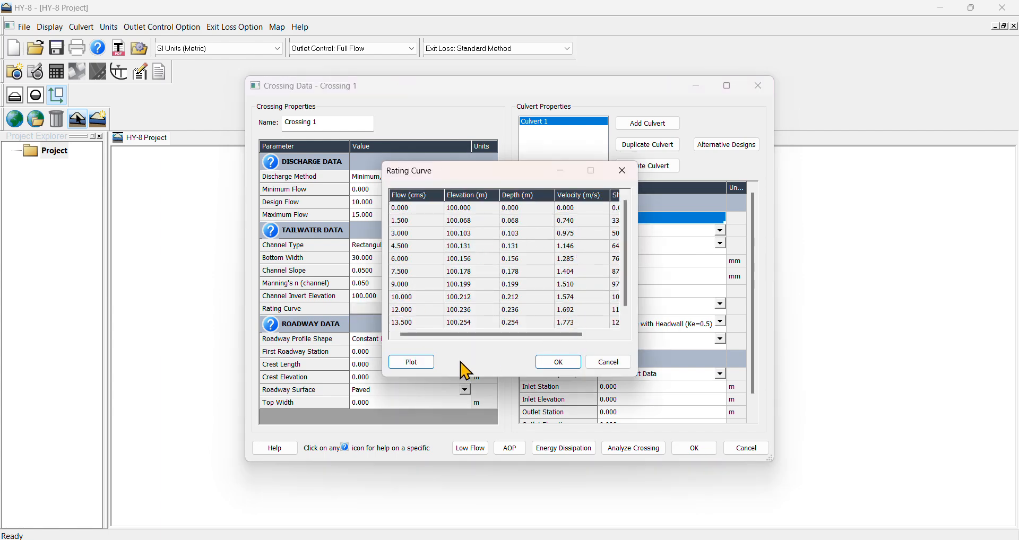
pyautogui.click(416, 362)
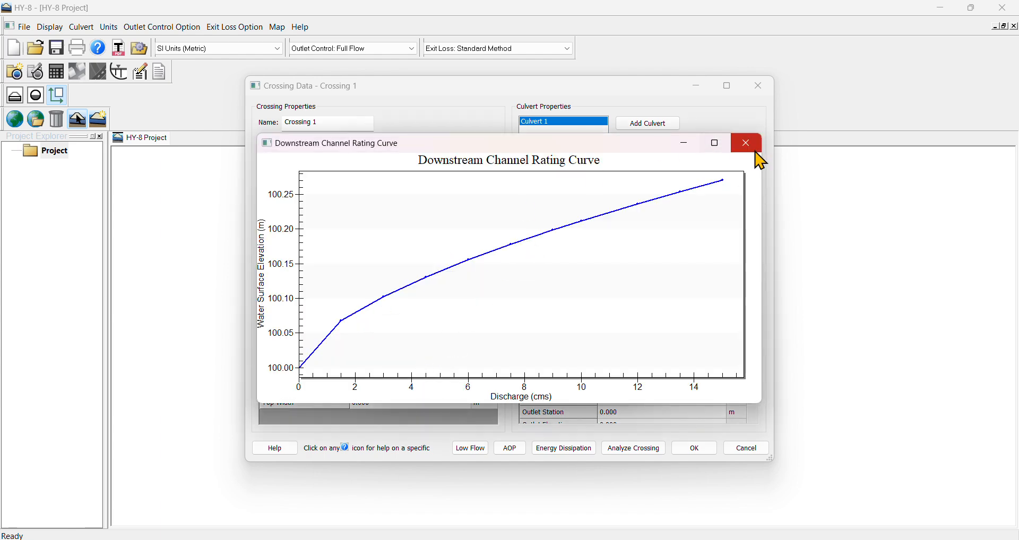
pyautogui.click(747, 145)
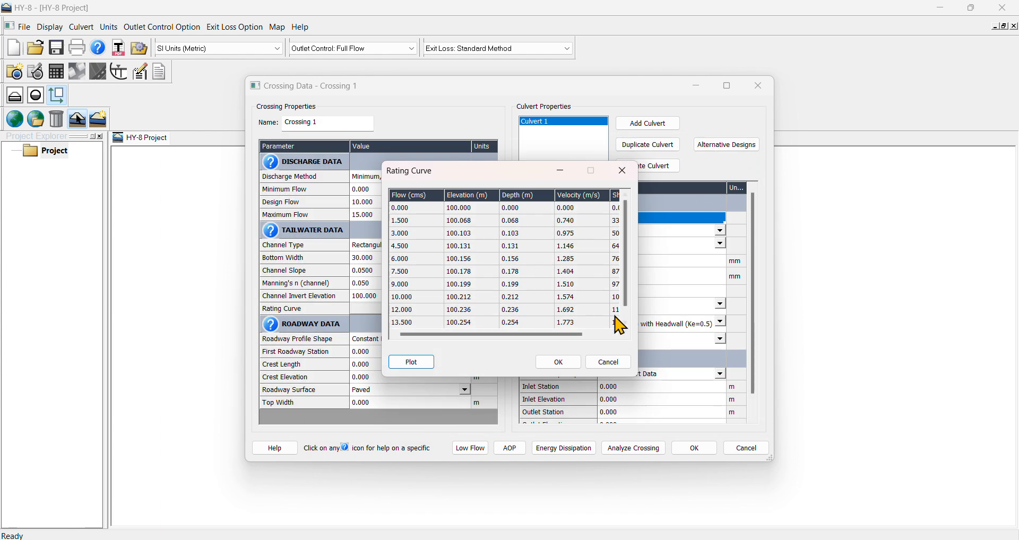
pyautogui.click(619, 362)
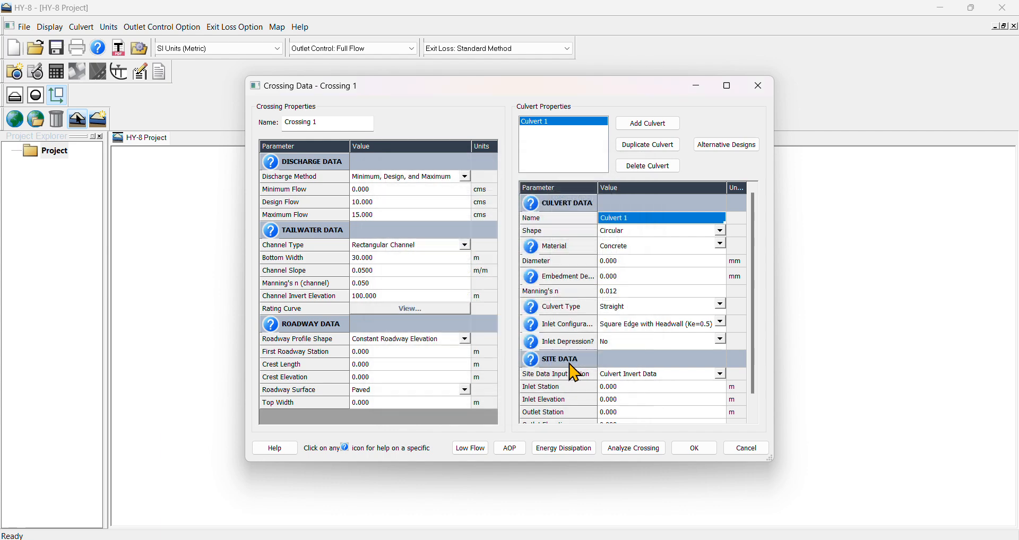
# - Set the roadway's crest length to 30 m and its crest elevation to 103 m
pyautogui.click(401, 353)
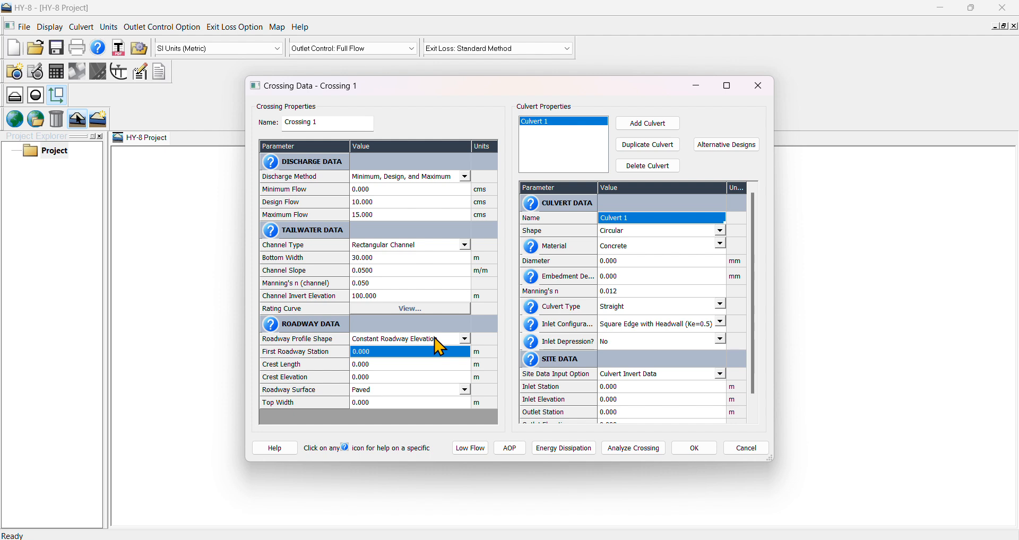
pyautogui.click(379, 366)
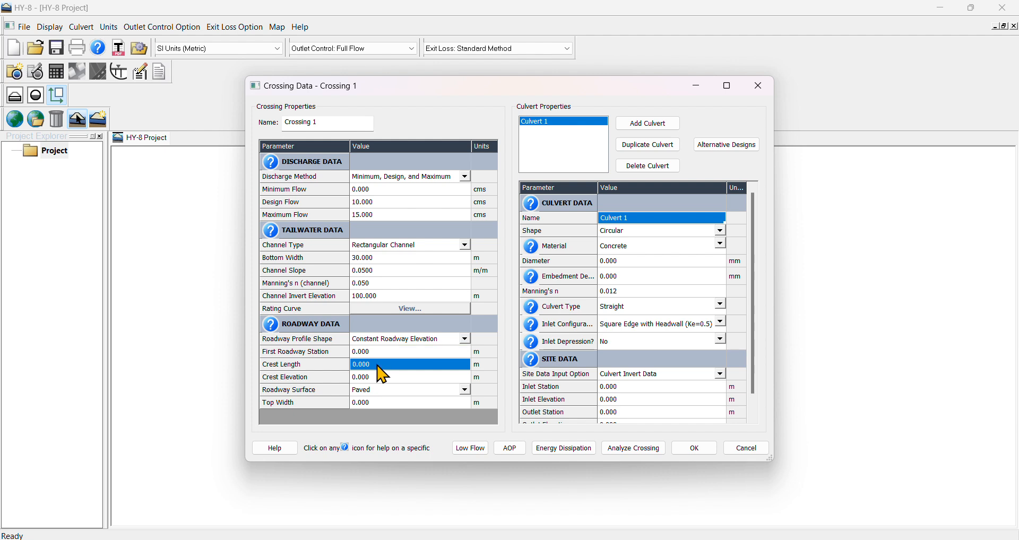
pyautogui.write('30')
pyautogui.press('Return')
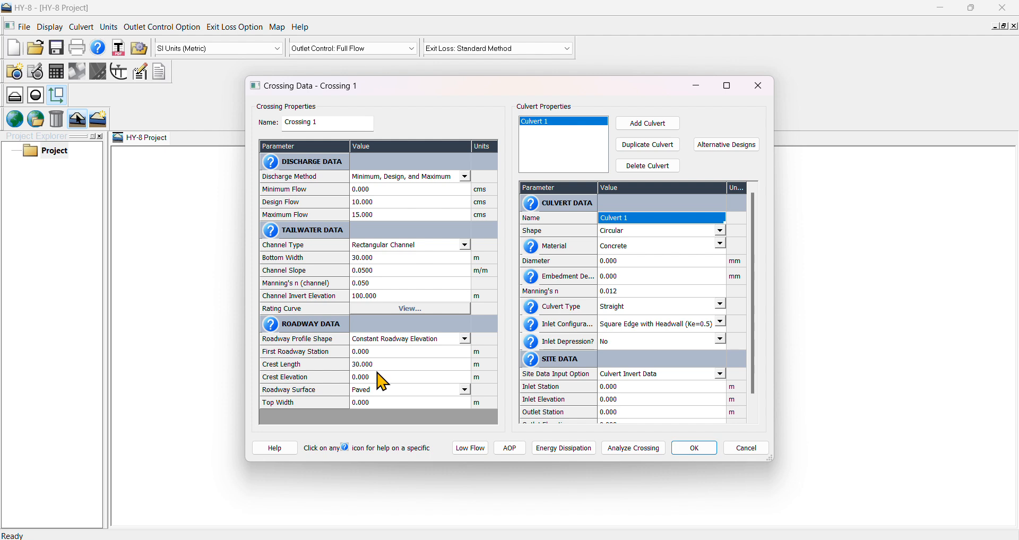
pyautogui.click(378, 378)
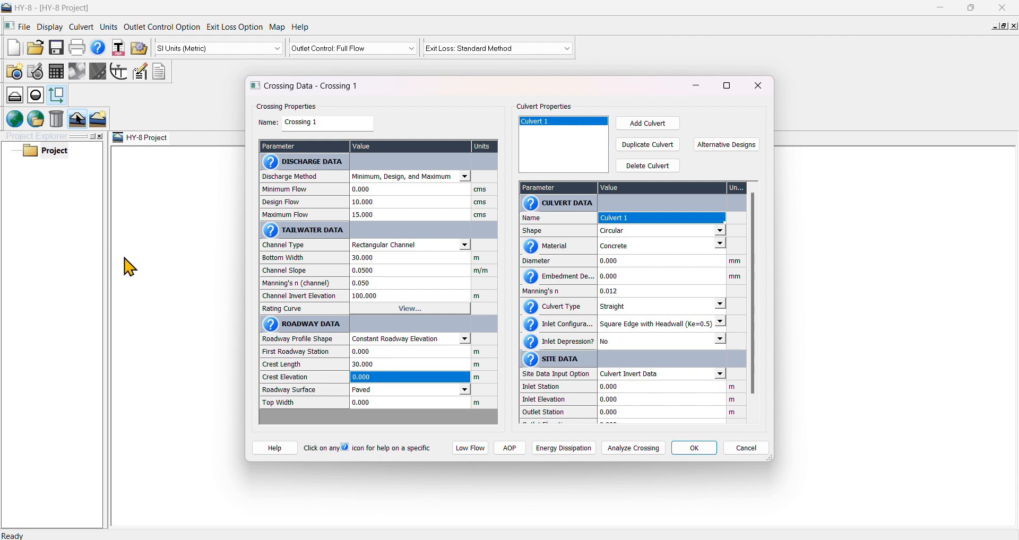
pyautogui.click(372, 382)
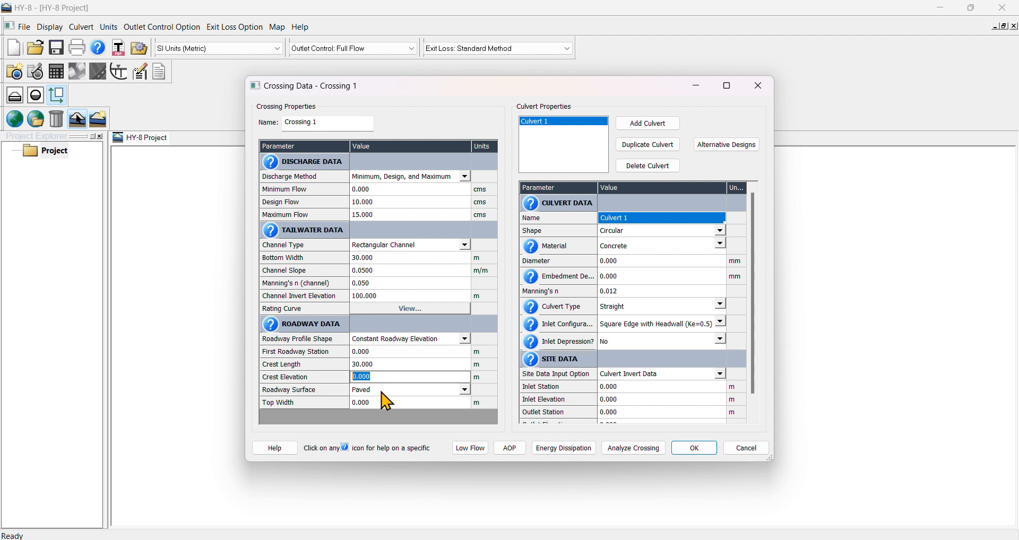
pyautogui.write('103')
pyautogui.press('Tab')
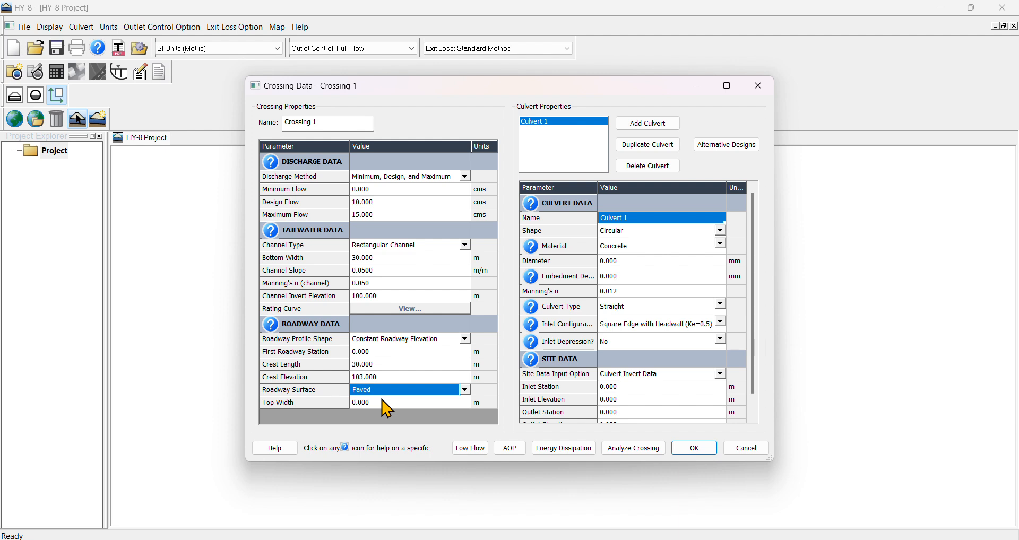
# - Set the roadway's top width to 10 m
pyautogui.click(379, 405)
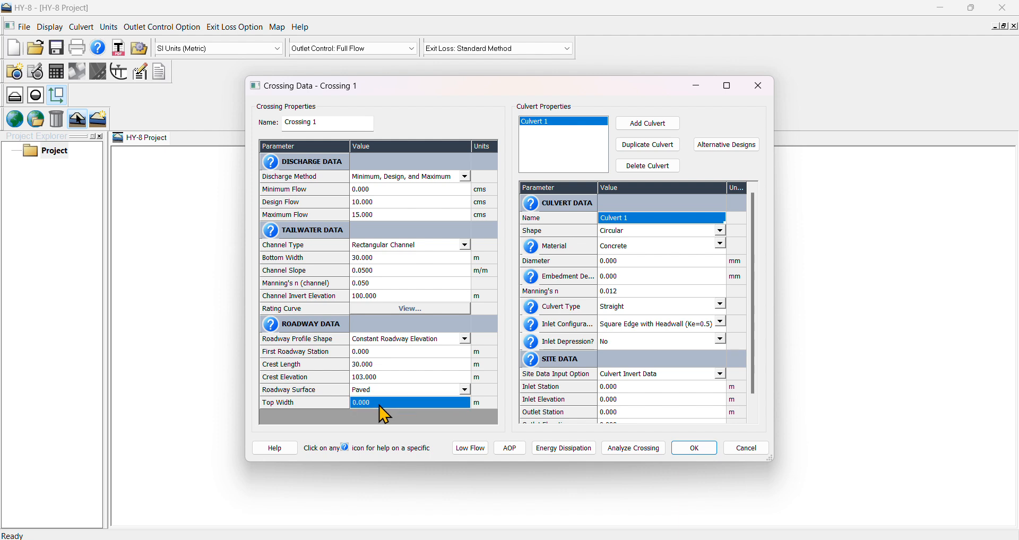
pyautogui.write('1')
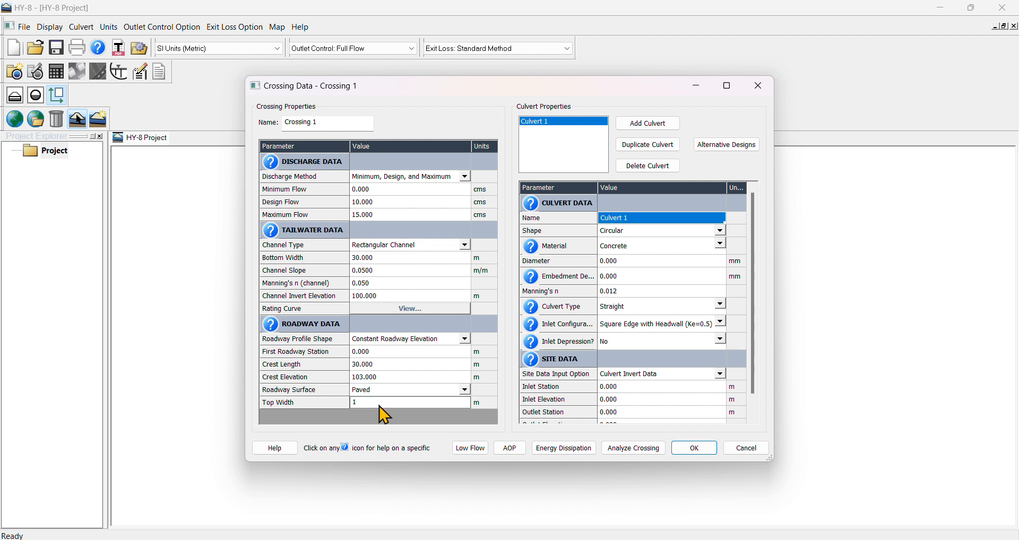
pyautogui.press('BackSpace')
pyautogui.write('10')
# - Set the diameter of the circular concrete culvert to 3000 mm
pyautogui.click(637, 261)
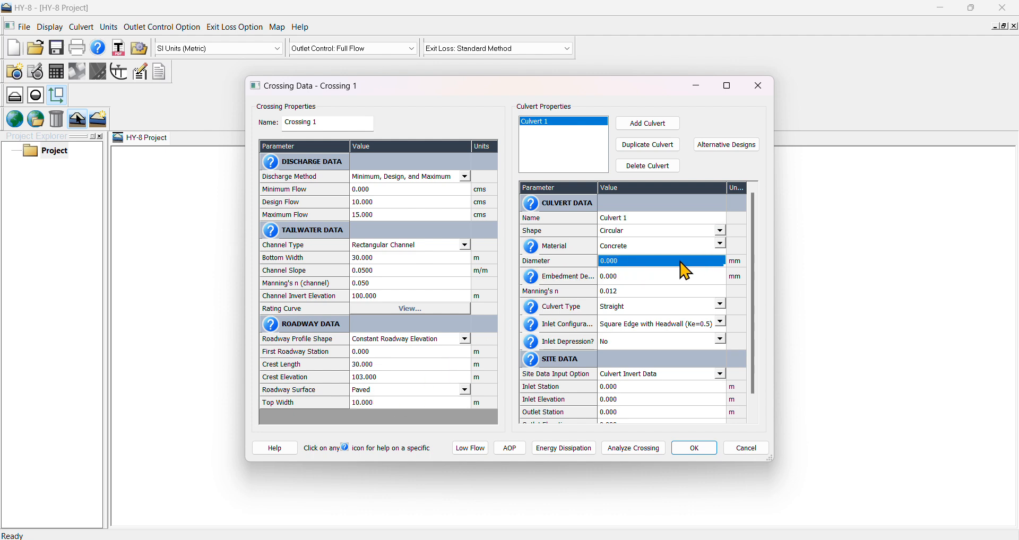
pyautogui.click(657, 276)
pyautogui.click(655, 261)
pyautogui.write('3000')
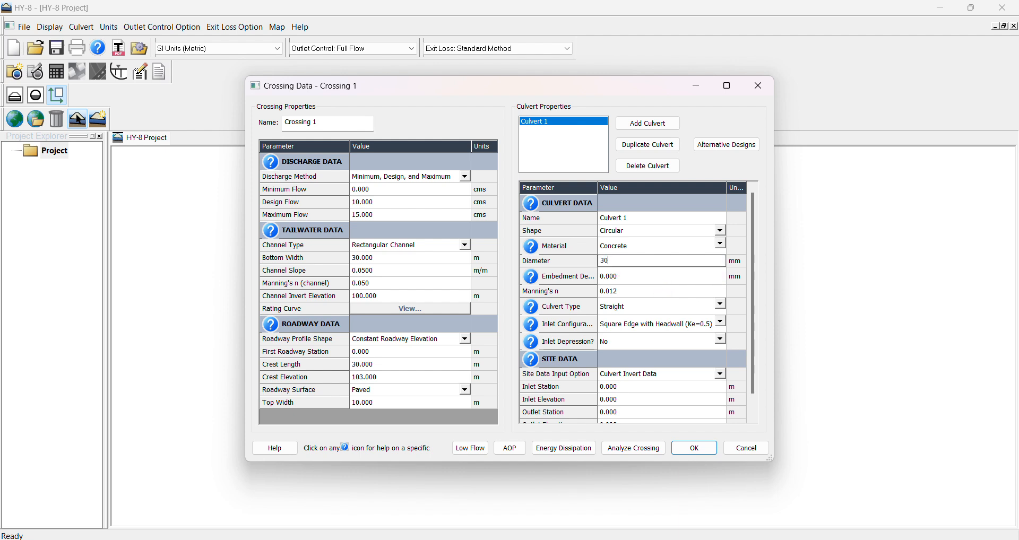
pyautogui.click(637, 293)
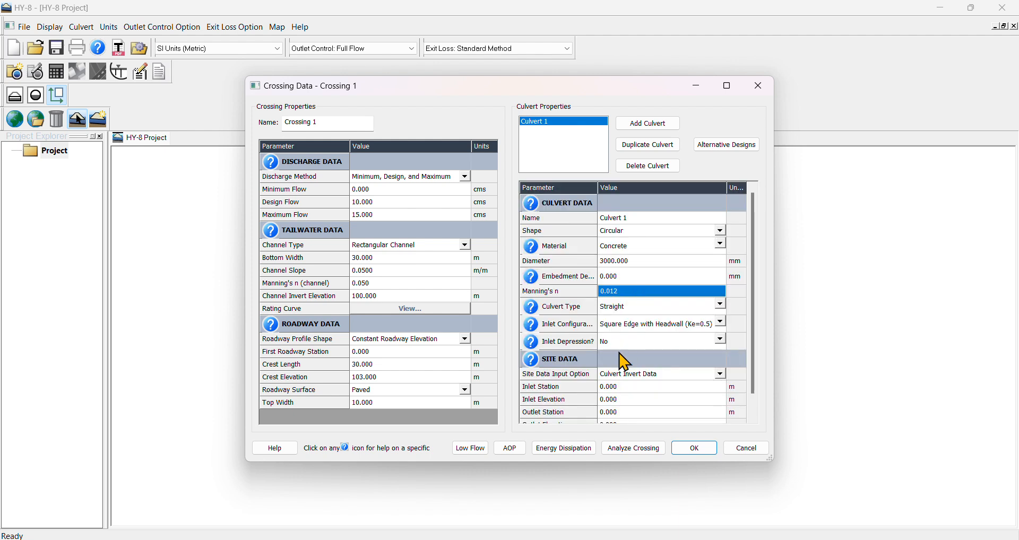
# - Set the culvert's inlet elevation to 100.5 m in the site data
pyautogui.click(640, 386)
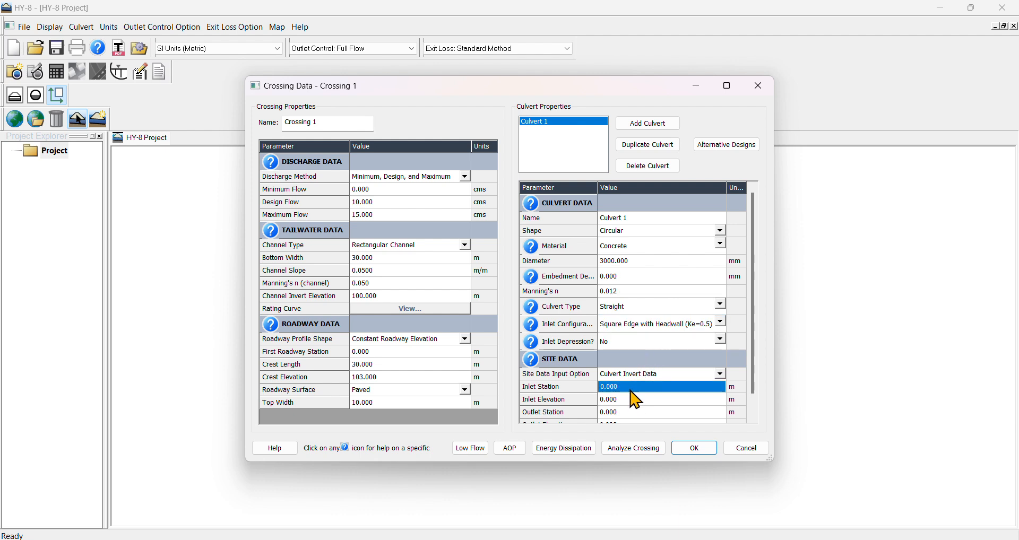
pyautogui.scroll(-1, 637, 383)
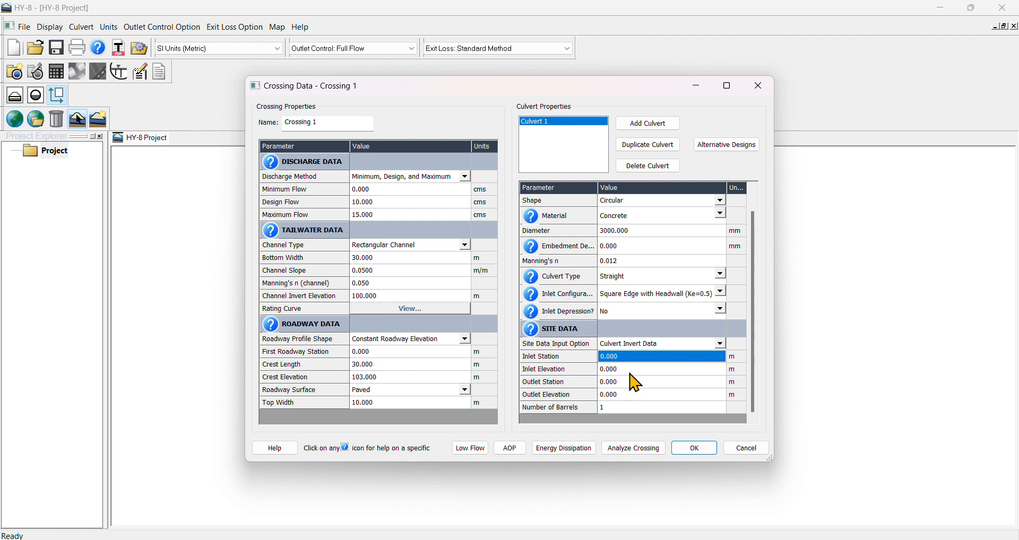
pyautogui.click(624, 368)
pyautogui.click(623, 371)
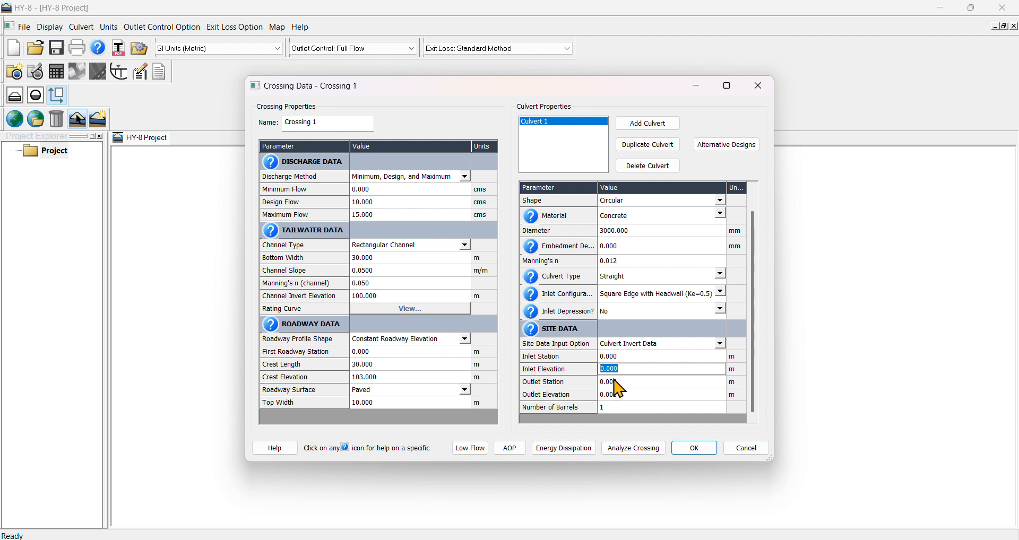
pyautogui.write('100.5')
# - Set the culvert's outlet station to 10 m and its outlet elevation to 100 m
pyautogui.click(625, 396)
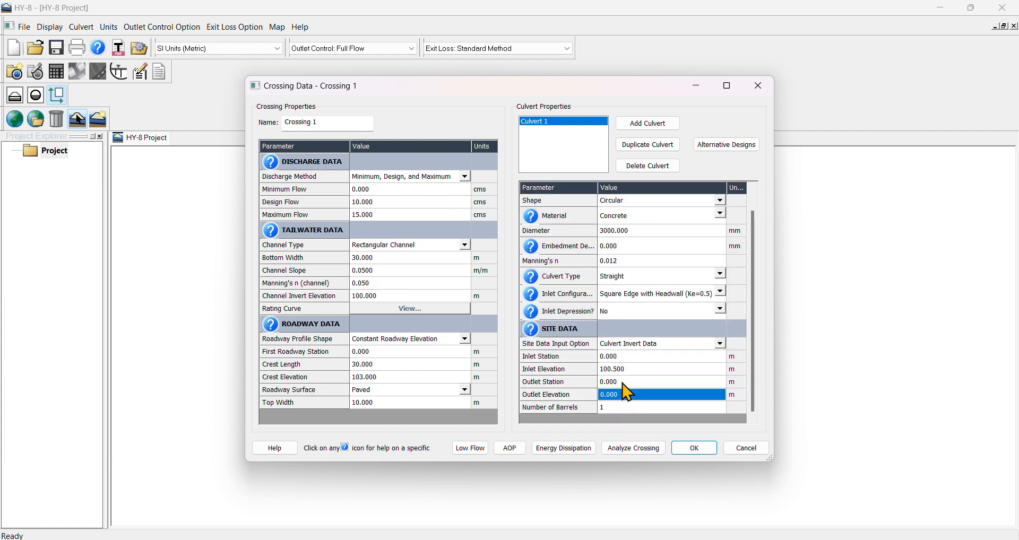
pyautogui.doubleClick(623, 383)
pyautogui.moveTo(621, 381); pyautogui.dragTo(587, 376)
pyautogui.write('10')
pyautogui.click(617, 394)
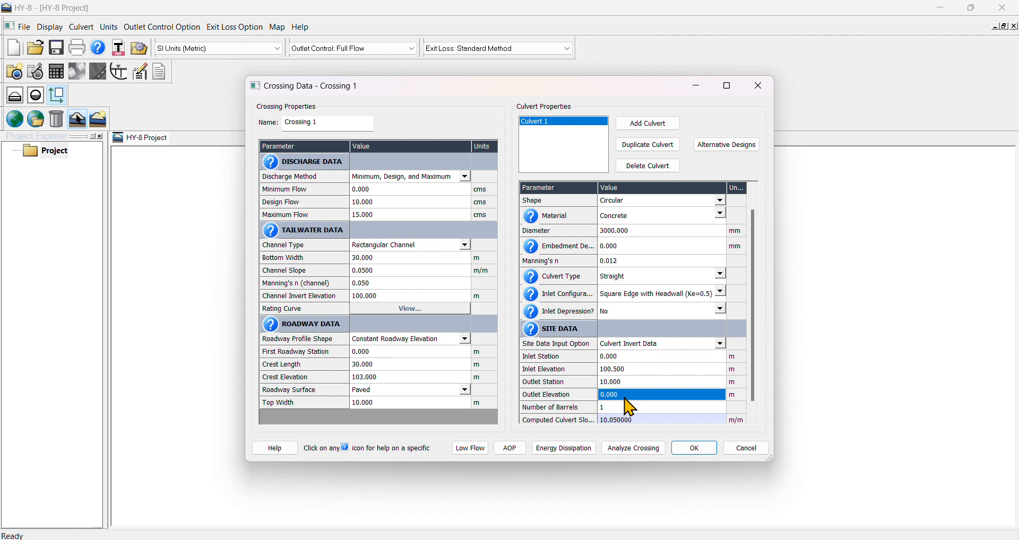
pyautogui.write('100')
pyautogui.click(637, 407)
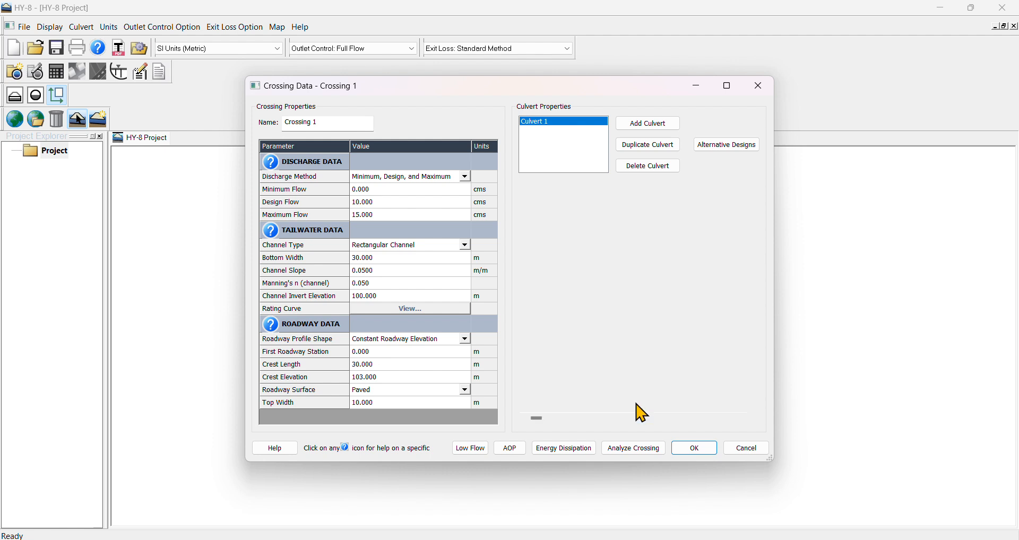
pyautogui.scroll(-1, 639, 402)
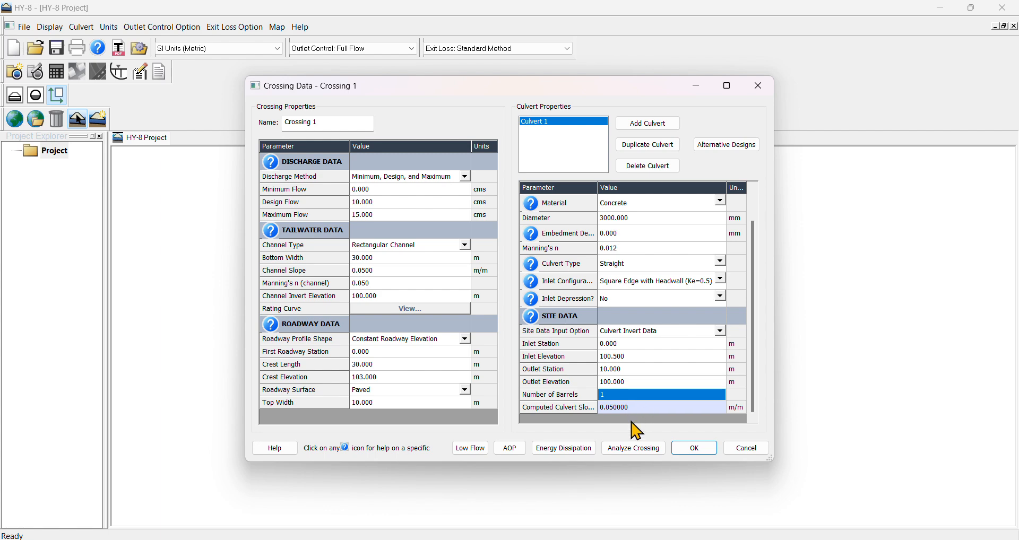
# - Analyze the crossing and inspect its results in the crossing summary's 10 cms row and the culvert summary table
pyautogui.click(620, 449)
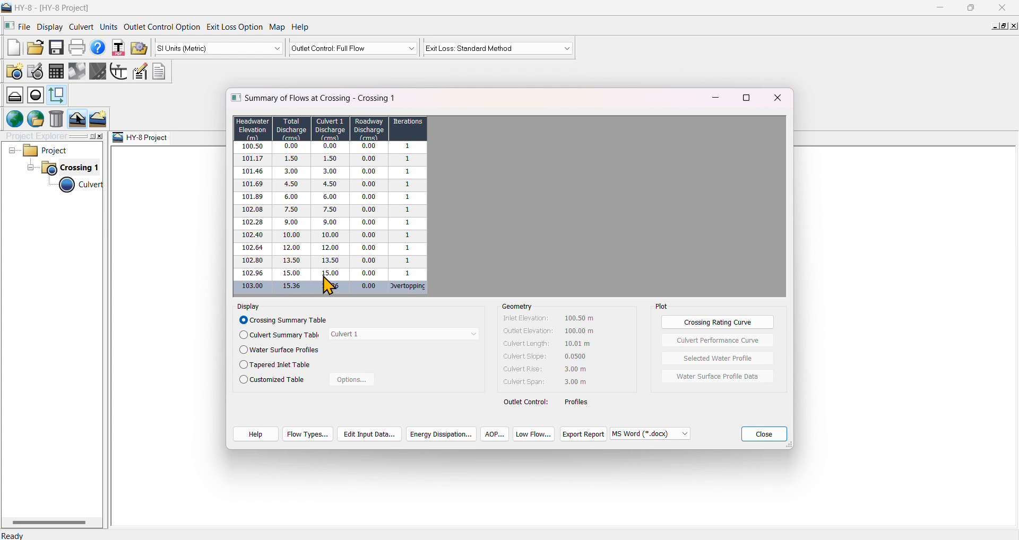
pyautogui.click(247, 236)
pyautogui.moveTo(250, 242); pyautogui.dragTo(373, 245)
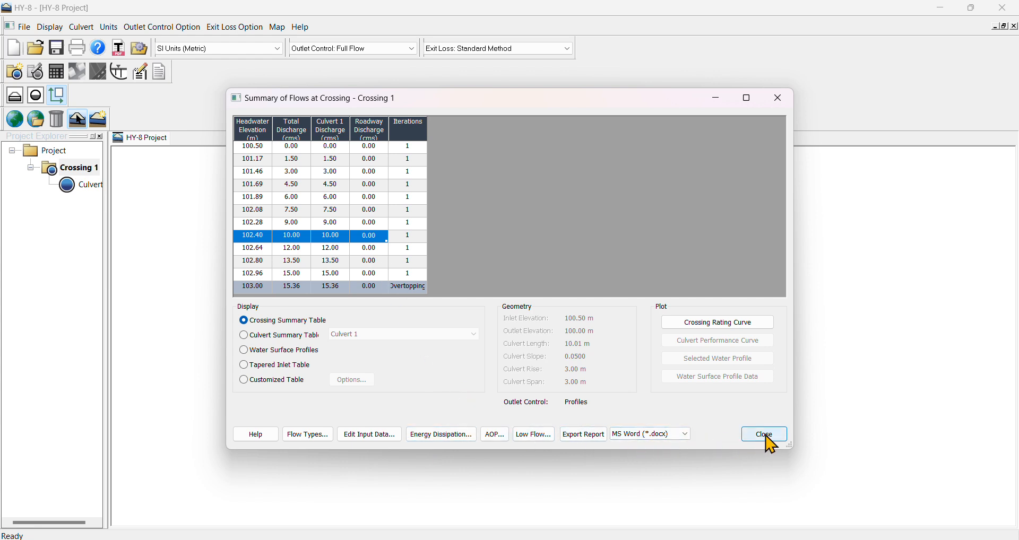
pyautogui.click(244, 336)
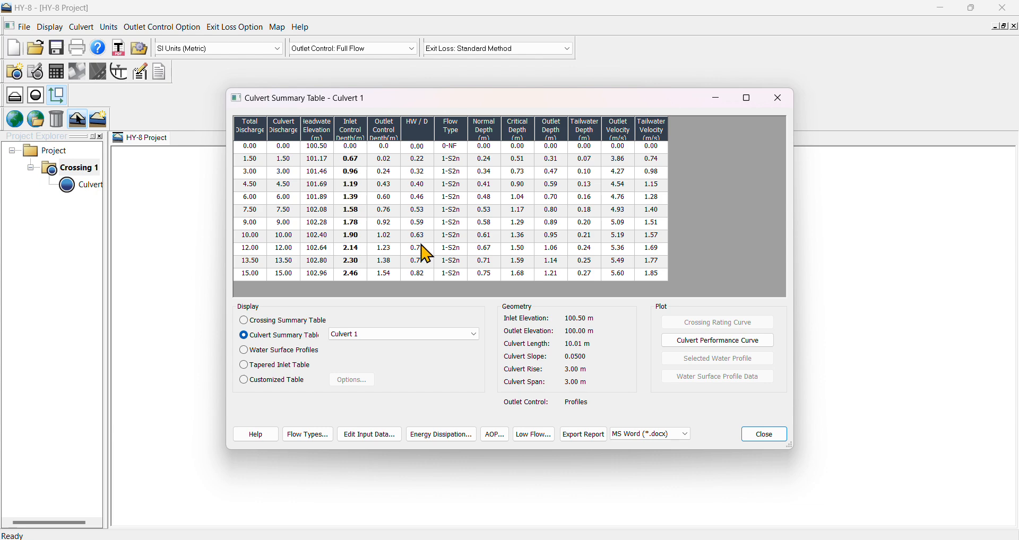
# - Try a culvert diameter of 2000 mm, reanalyze the crossing and check the summary's 15 cms row for roadway discharge
pyautogui.click(371, 435)
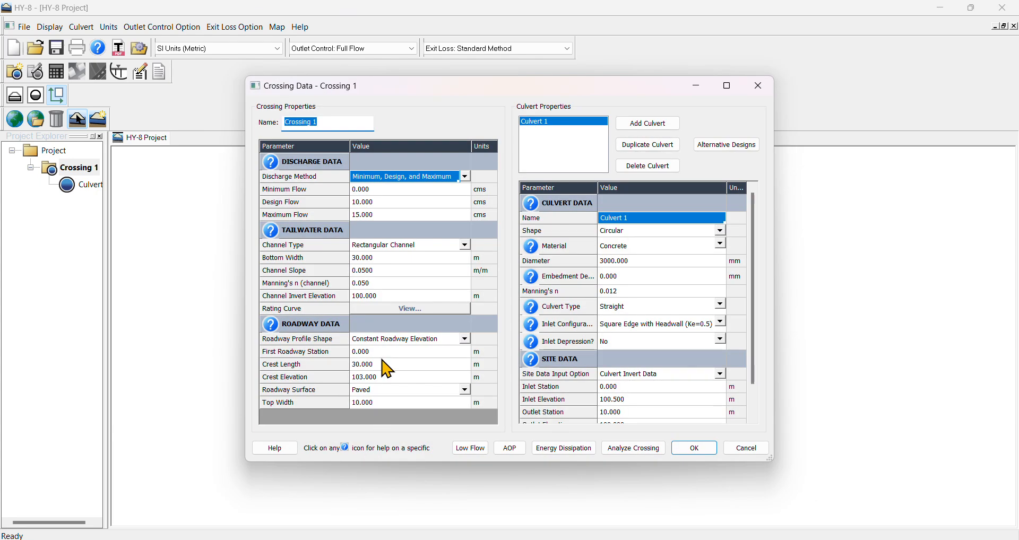
pyautogui.click(632, 262)
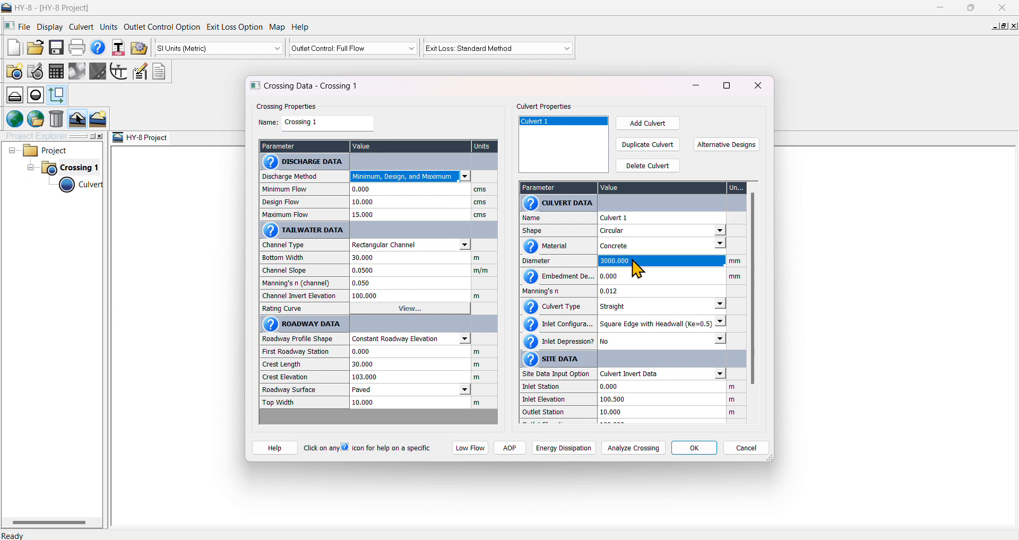
pyautogui.write('20')
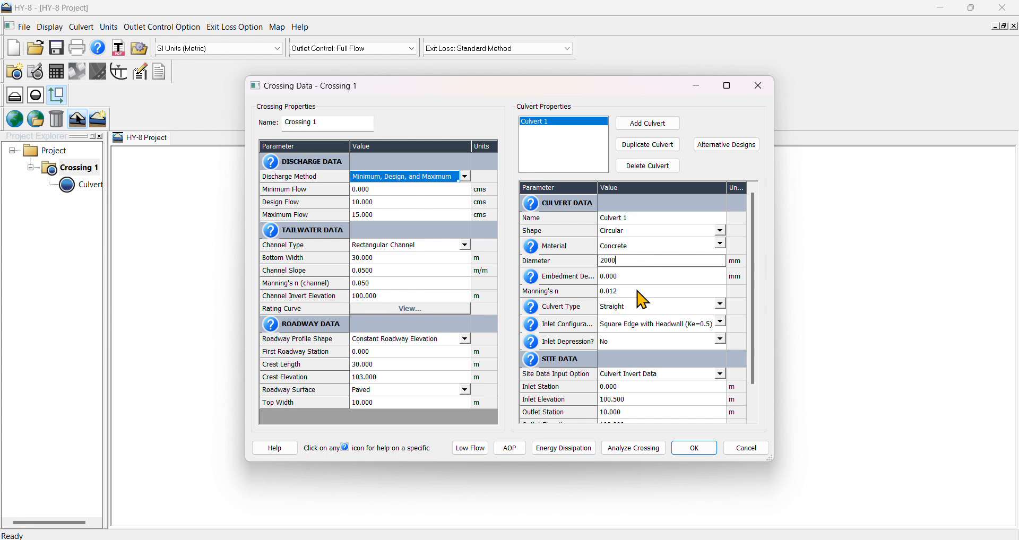
pyautogui.click(633, 448)
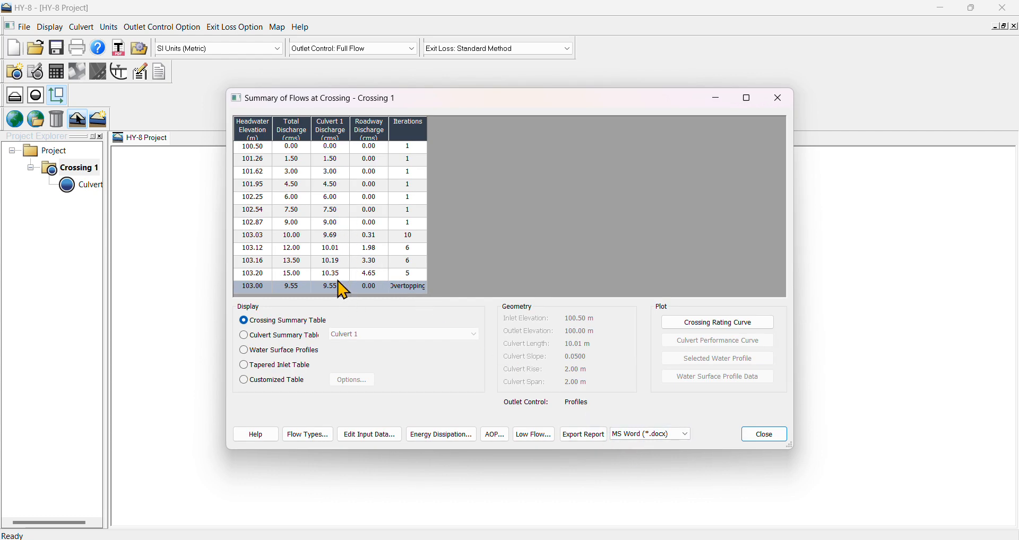
pyautogui.moveTo(249, 274); pyautogui.dragTo(372, 278)
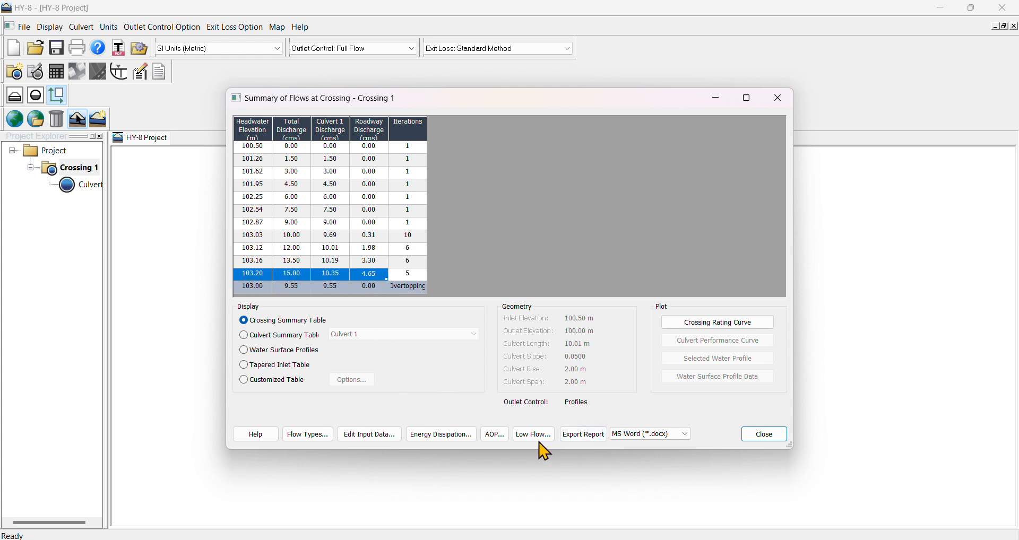
# - Try a culvert diameter of 2500 mm and reanalyze the crossing
pyautogui.click(387, 438)
pyautogui.click(619, 259)
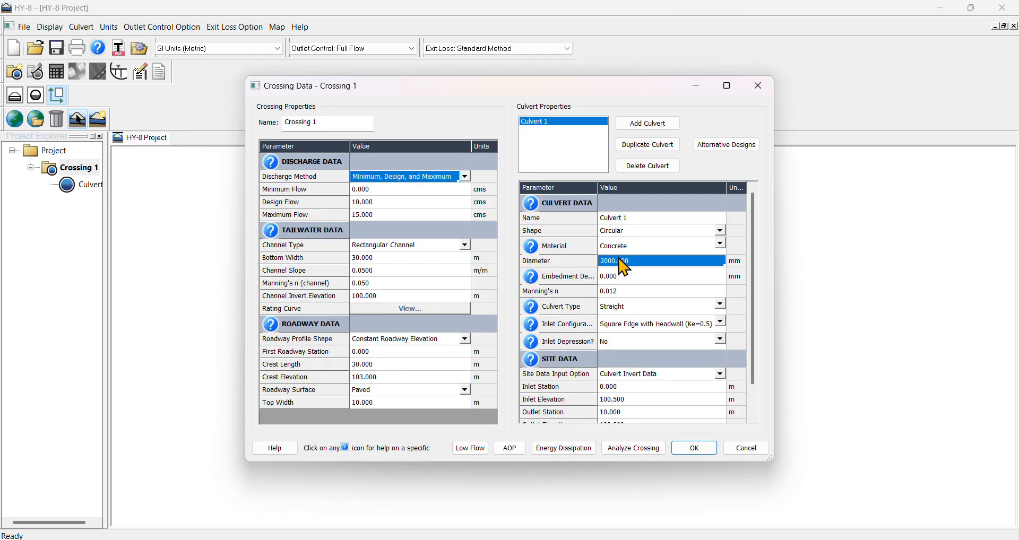
pyautogui.write('2500')
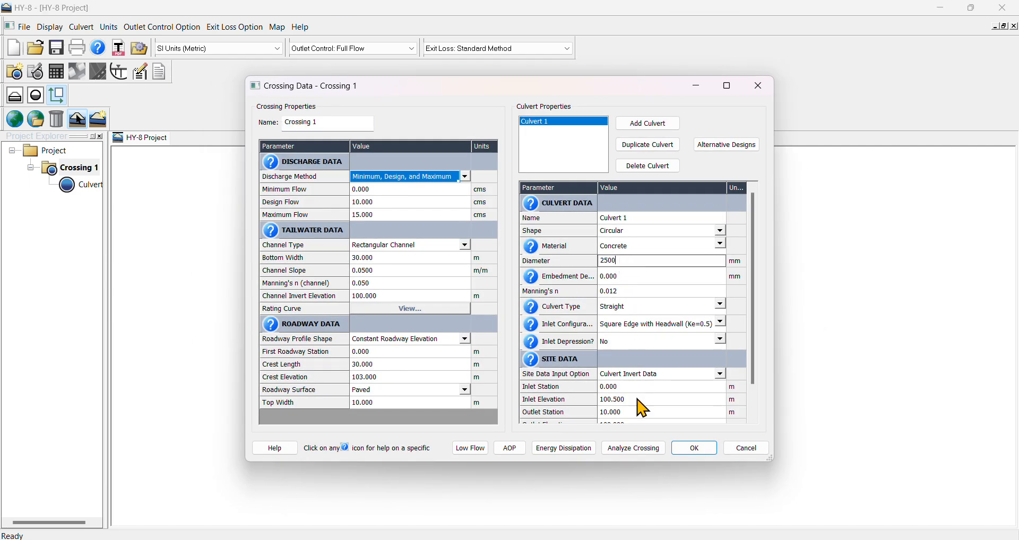
pyautogui.click(636, 449)
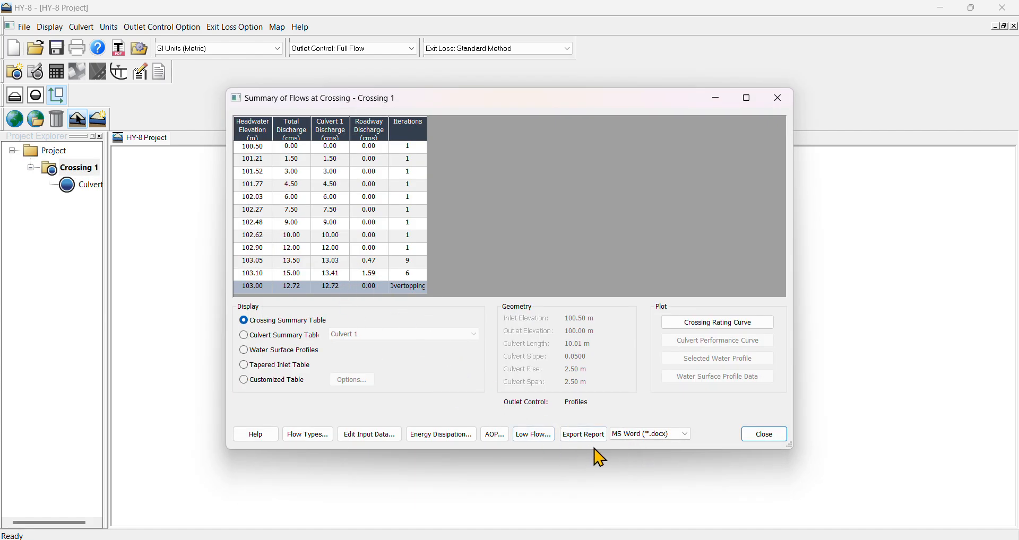
# - Set the culvert diameter to 2800 mm, reanalyze the crossing and check the 15 cms row for roadway discharge
pyautogui.click(389, 444)
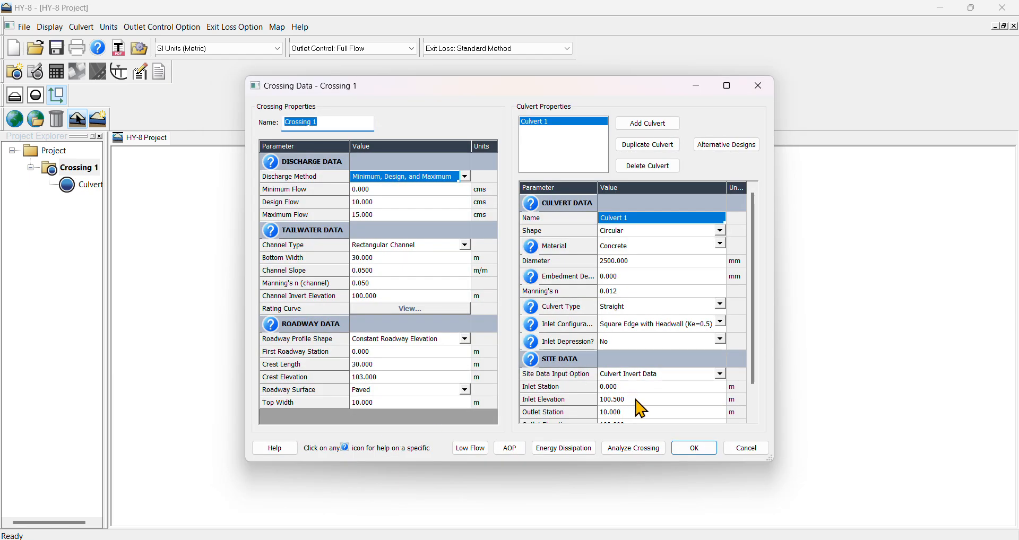
pyautogui.scroll(-2, 641, 410)
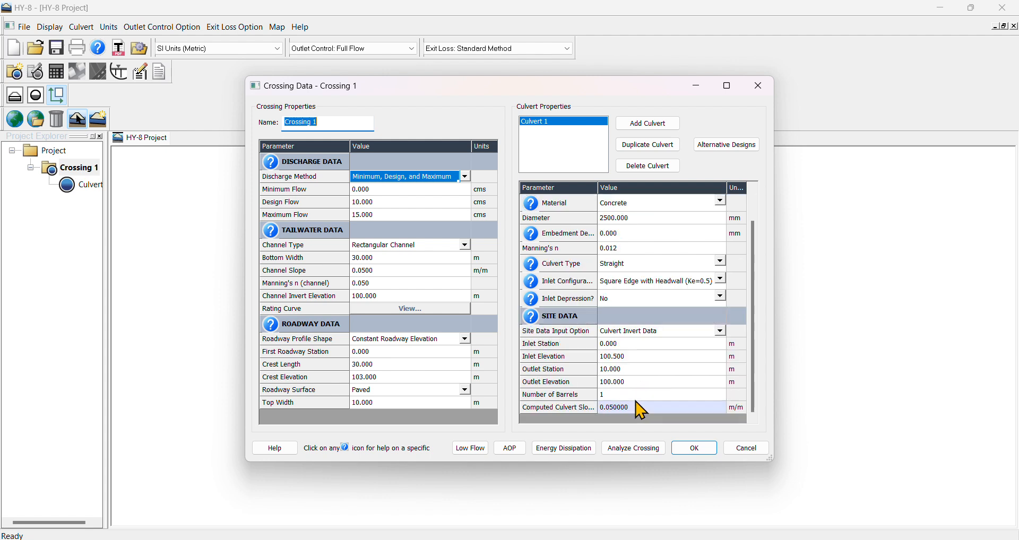
pyautogui.click(626, 218)
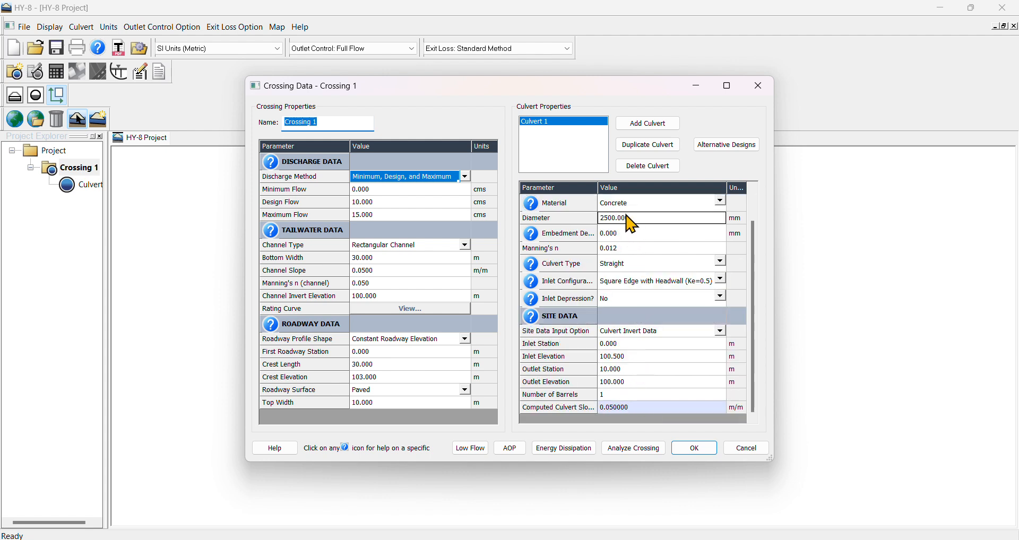
pyautogui.moveTo(632, 219); pyautogui.dragTo(610, 222)
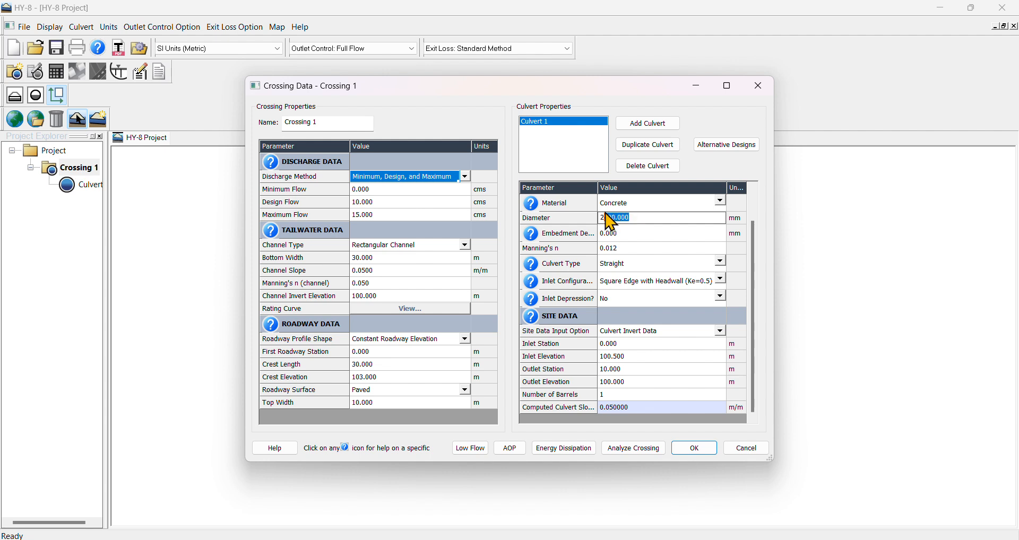
pyautogui.write('8')
pyautogui.click(621, 456)
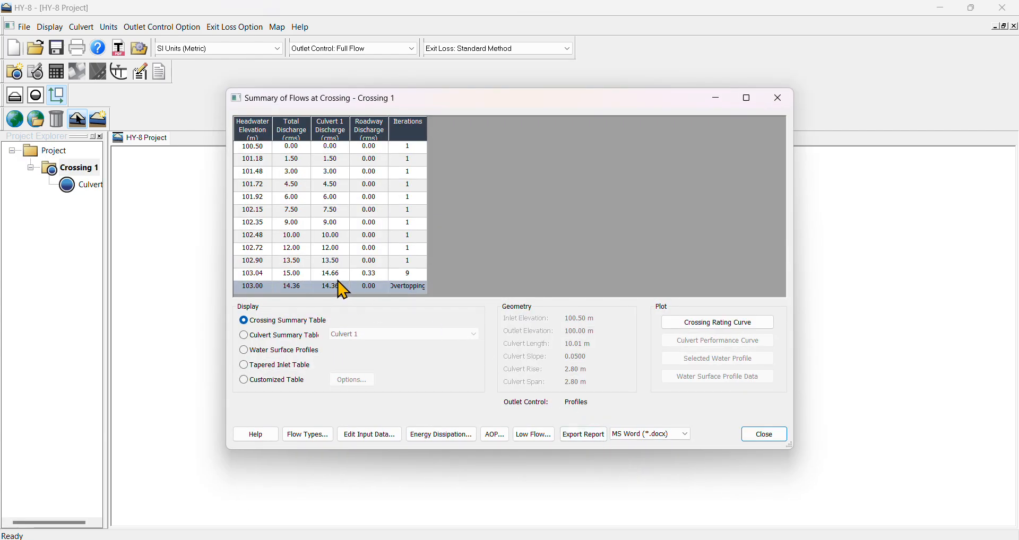
pyautogui.moveTo(282, 277); pyautogui.dragTo(368, 279)
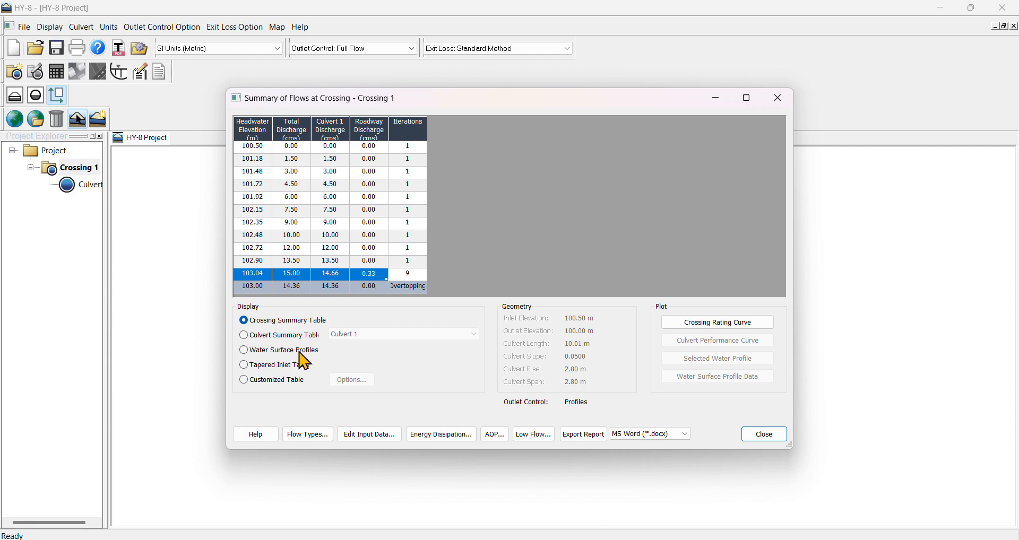
# - Check the HW/D ratio at 15 cms in the culvert summary table and view the culvert performance curve
pyautogui.click(282, 336)
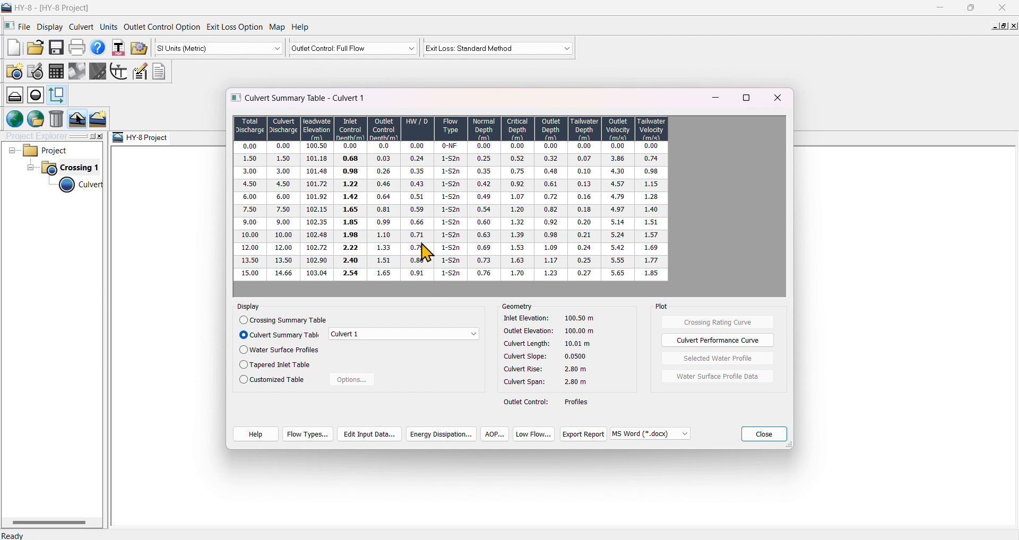
pyautogui.click(416, 277)
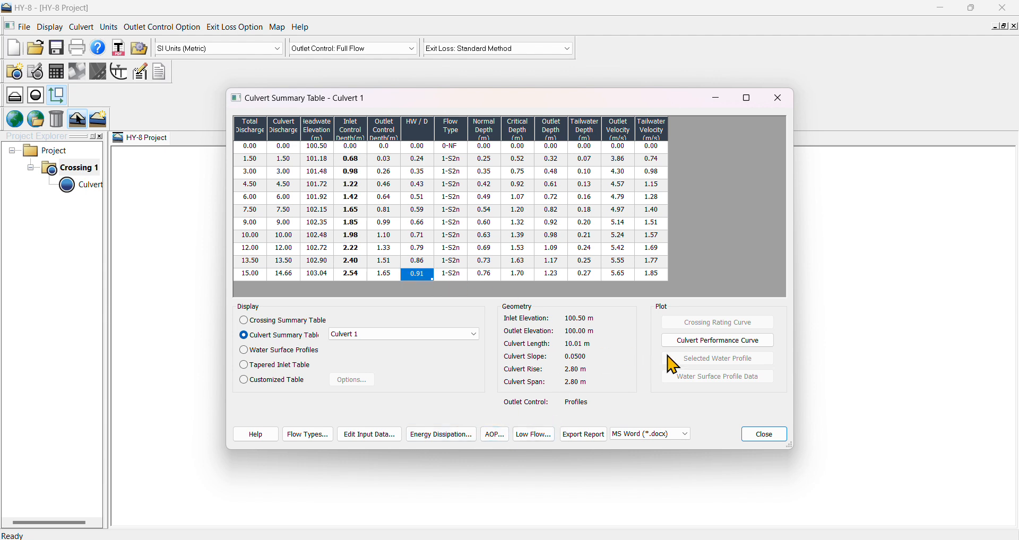
pyautogui.click(700, 345)
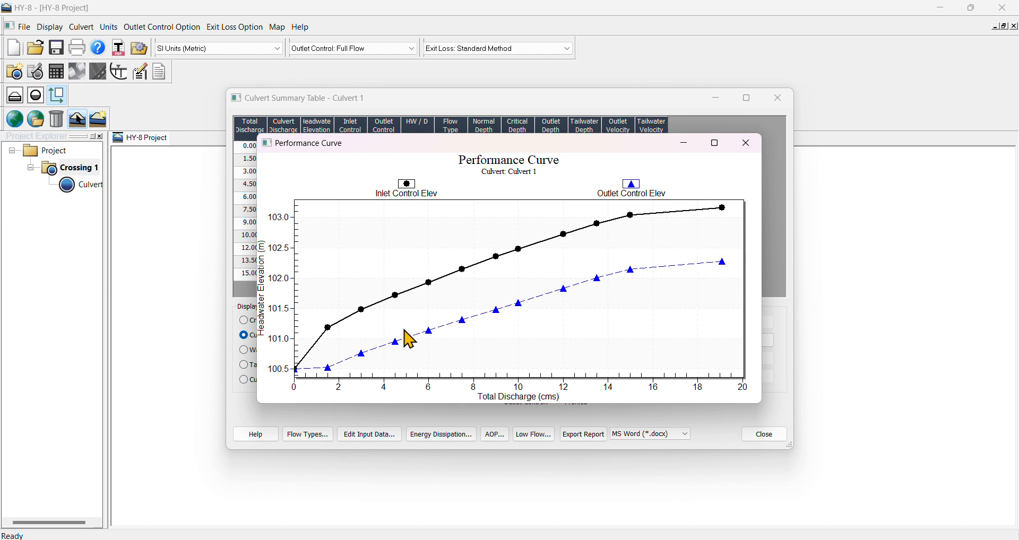
pyautogui.click(746, 147)
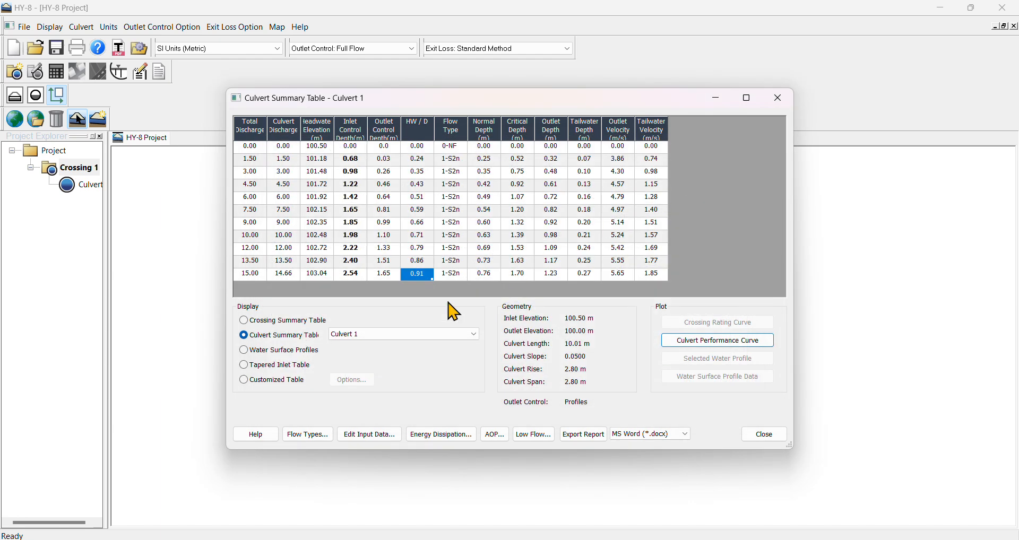
# - Review the water surface profile, tapered inlet and customized result tables for the culvert
pyautogui.click(291, 352)
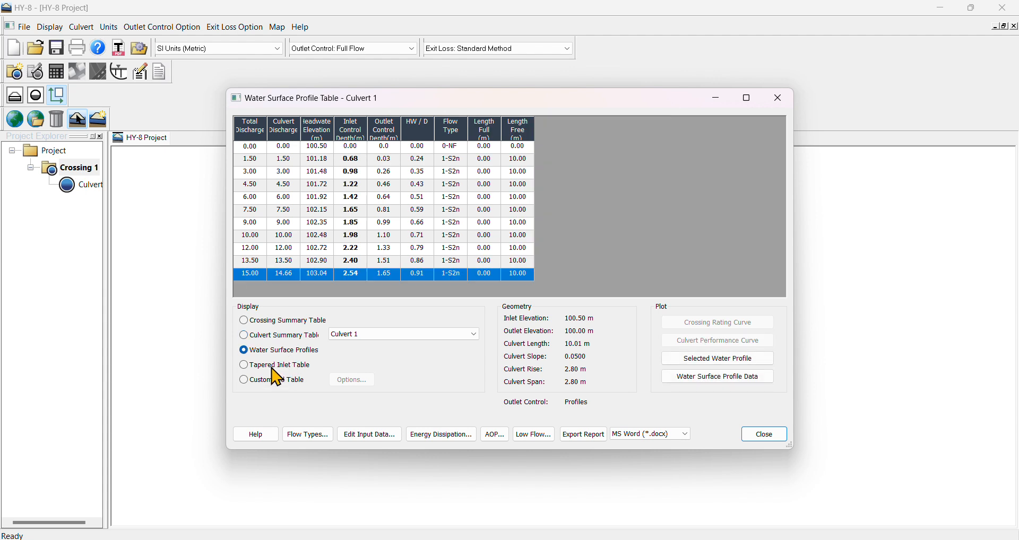
pyautogui.click(274, 369)
pyautogui.click(280, 384)
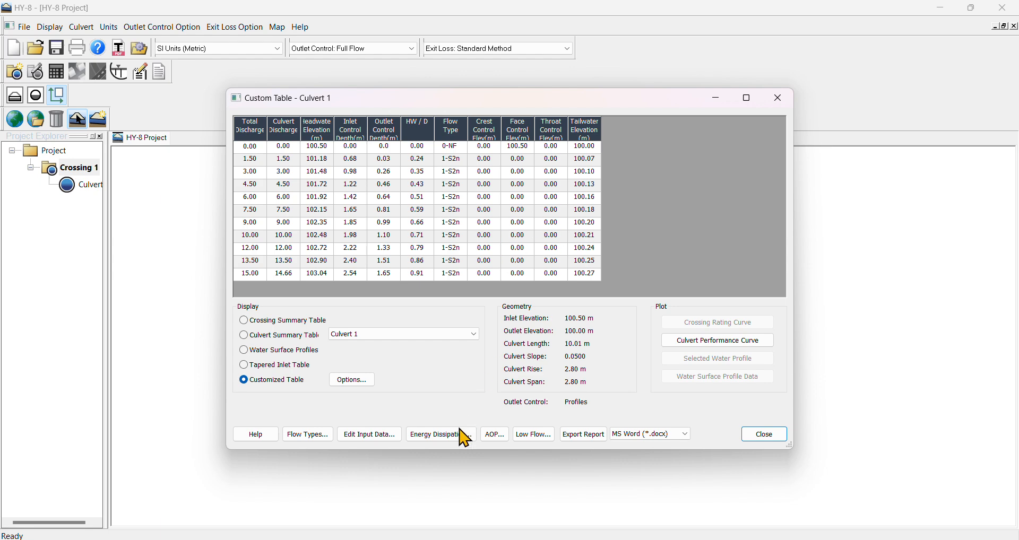
# - Open the energy dissipation design for the crossing and set it to Design External Dissipator
pyautogui.click(443, 441)
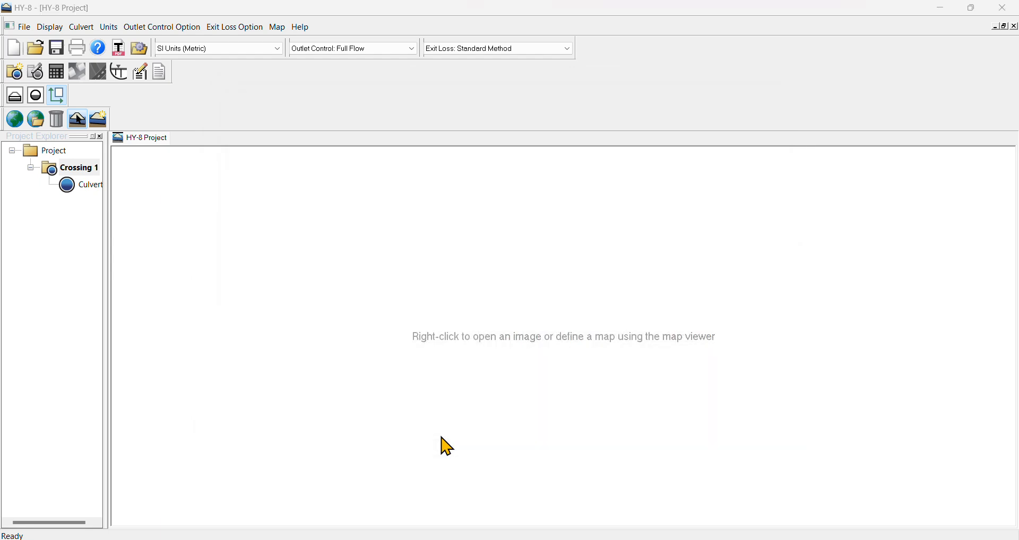
pyautogui.click(445, 69)
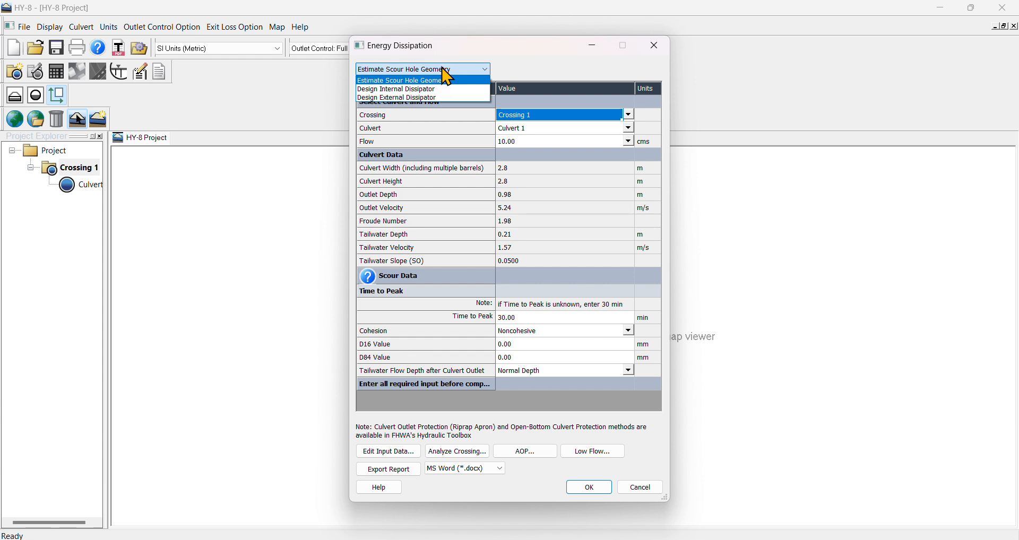
pyautogui.click(437, 99)
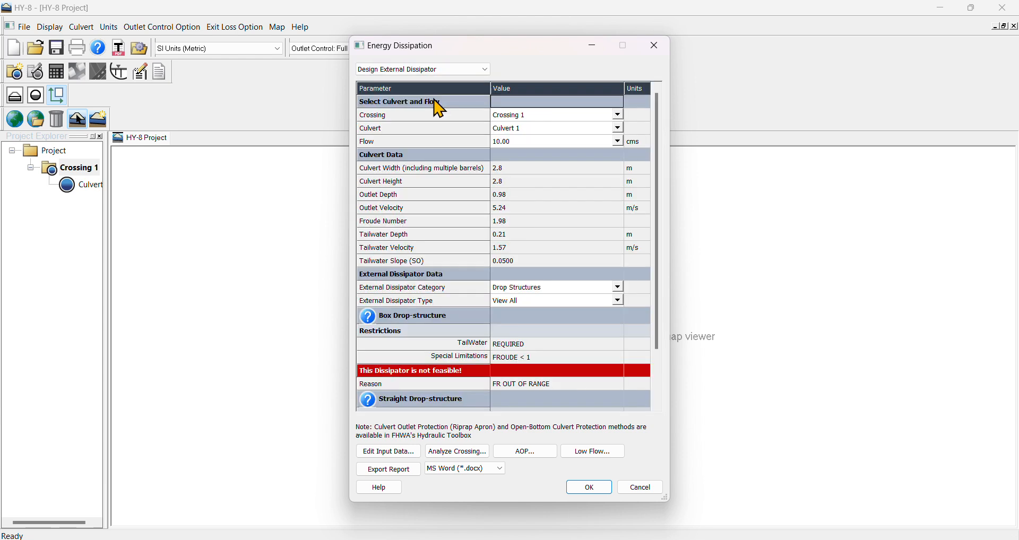
# - Set the external dissipator category to Streambed Level Structures and the dissipator type to Riprap Basin
pyautogui.click(619, 301)
pyautogui.click(620, 295)
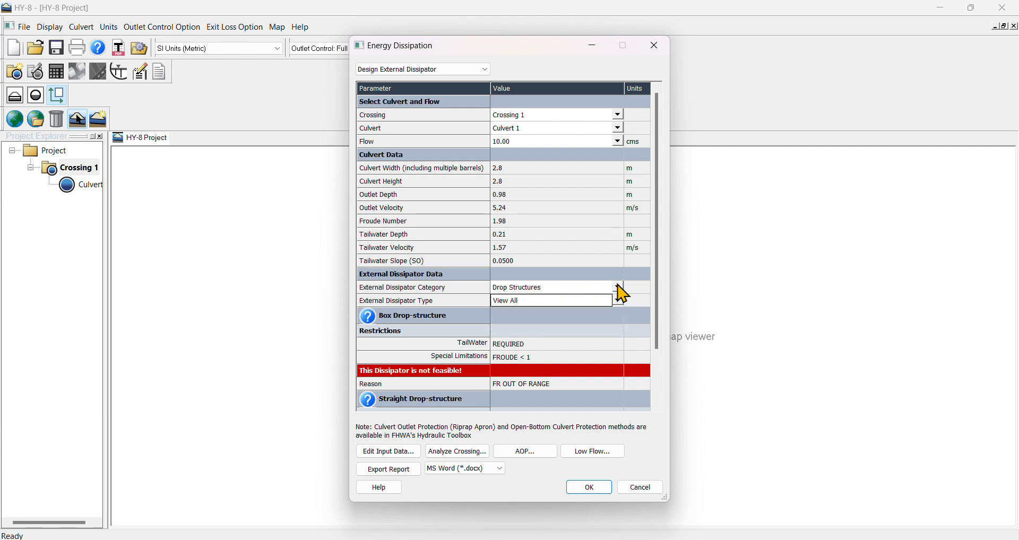
pyautogui.click(612, 288)
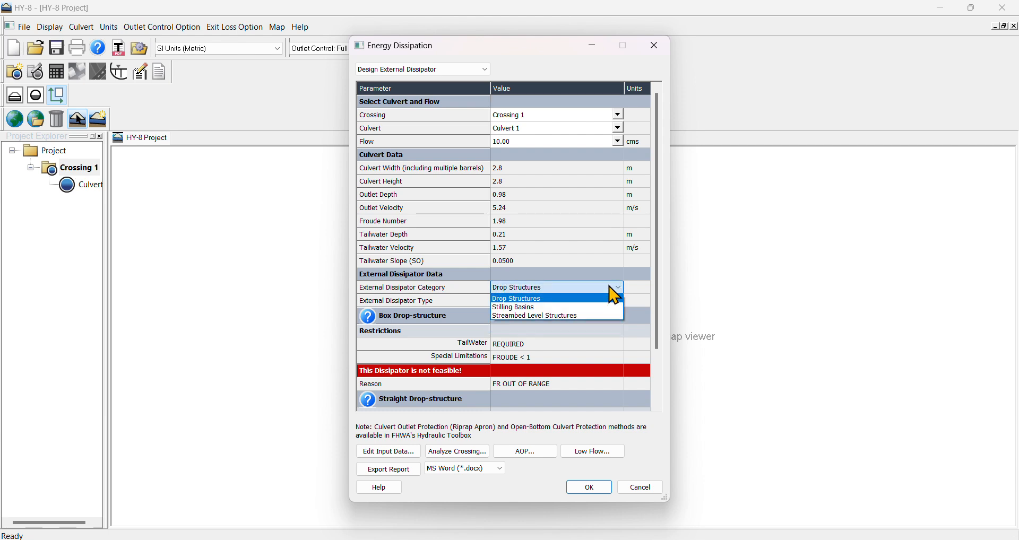
pyautogui.click(556, 317)
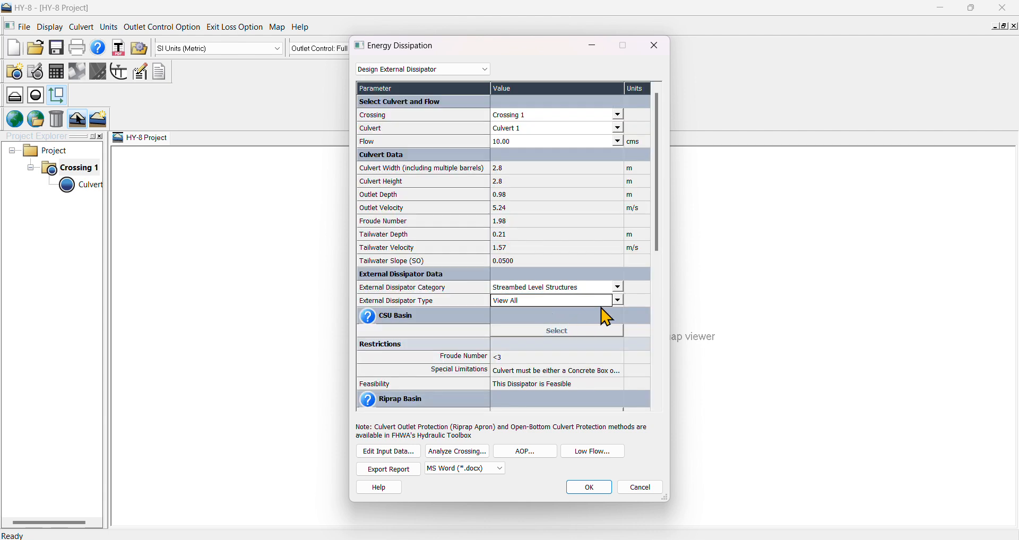
pyautogui.click(618, 303)
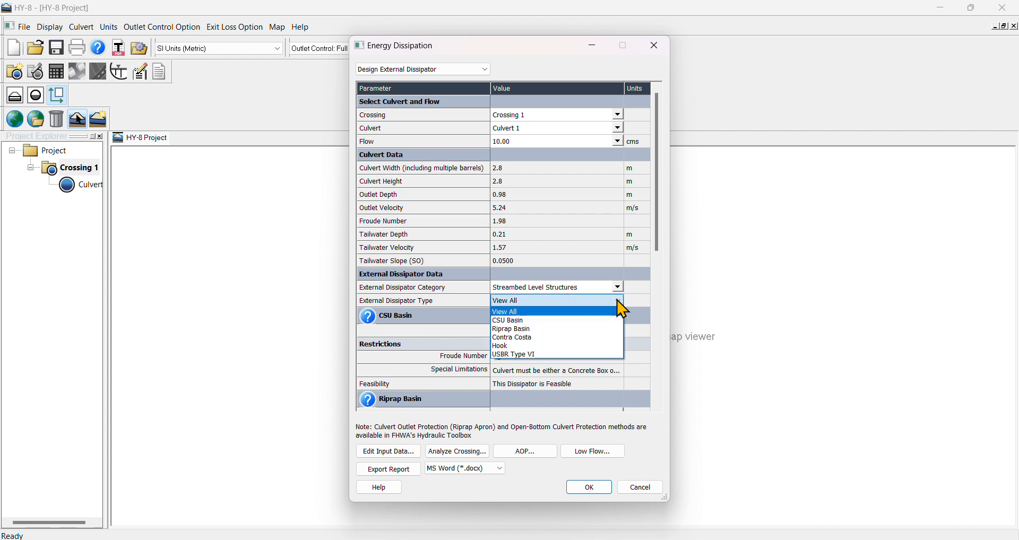
pyautogui.click(508, 329)
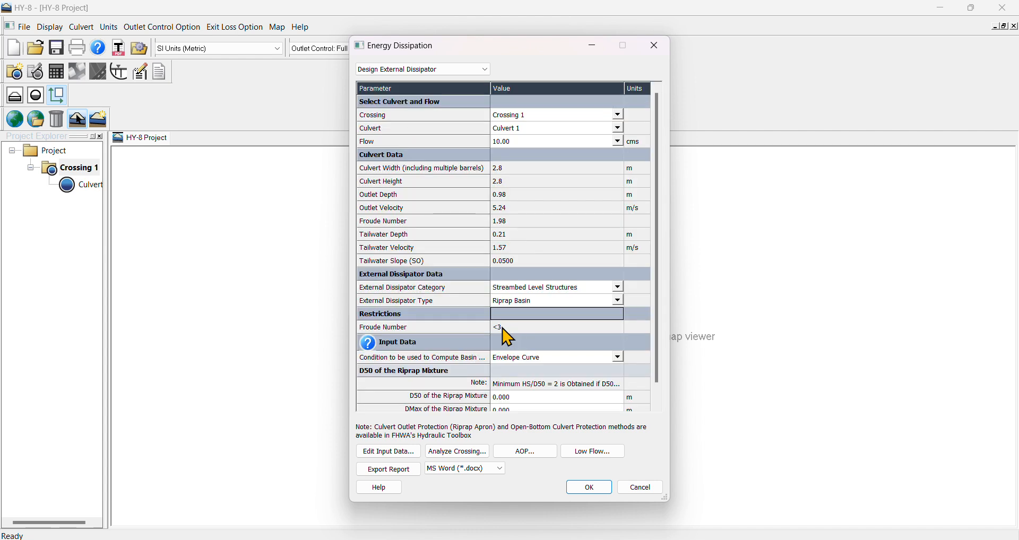
# - Set the D50 of the riprap mixture to 0.4 m
pyautogui.scroll(-1, 540, 348)
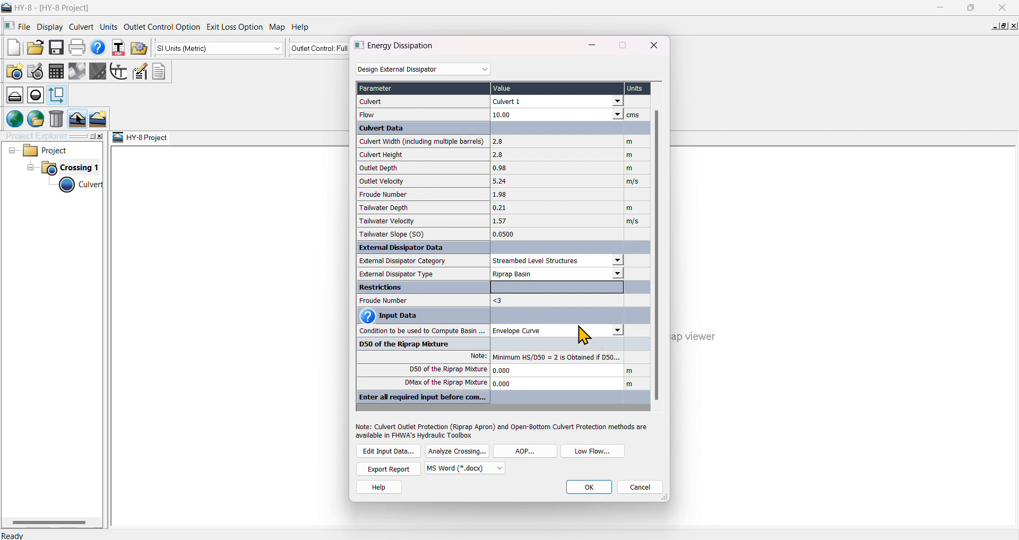
pyautogui.click(528, 372)
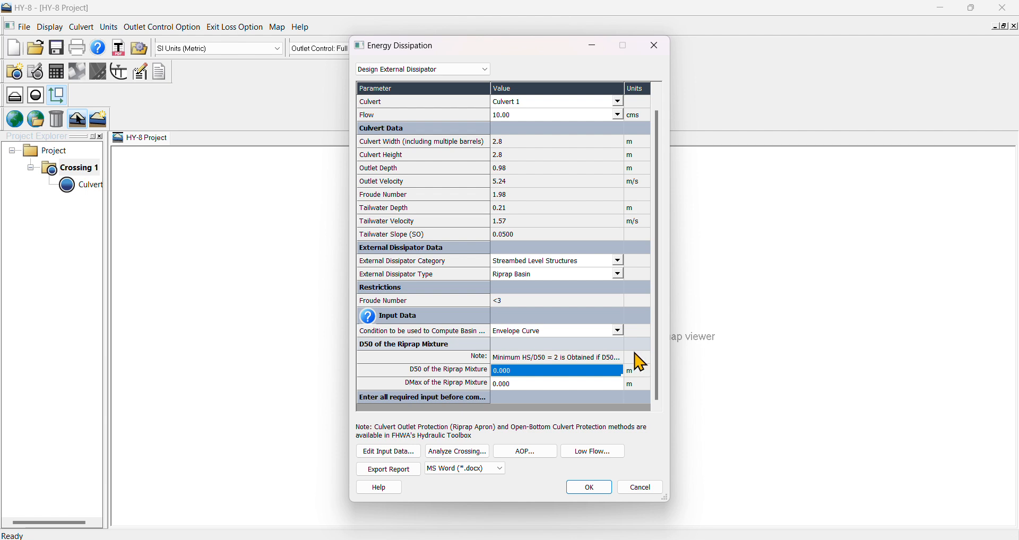
pyautogui.click(529, 375)
pyautogui.moveTo(527, 375); pyautogui.dragTo(503, 372)
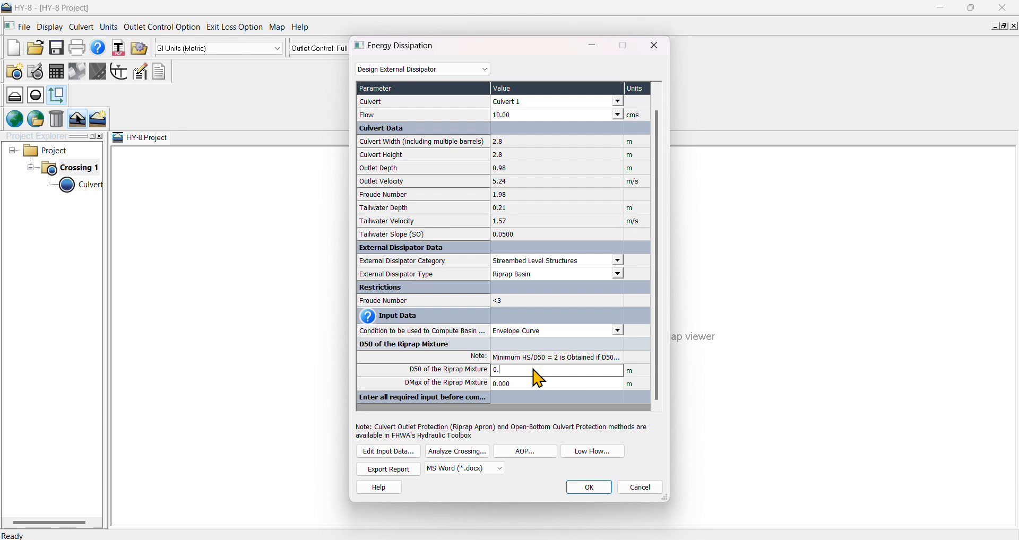
pyautogui.click(515, 382)
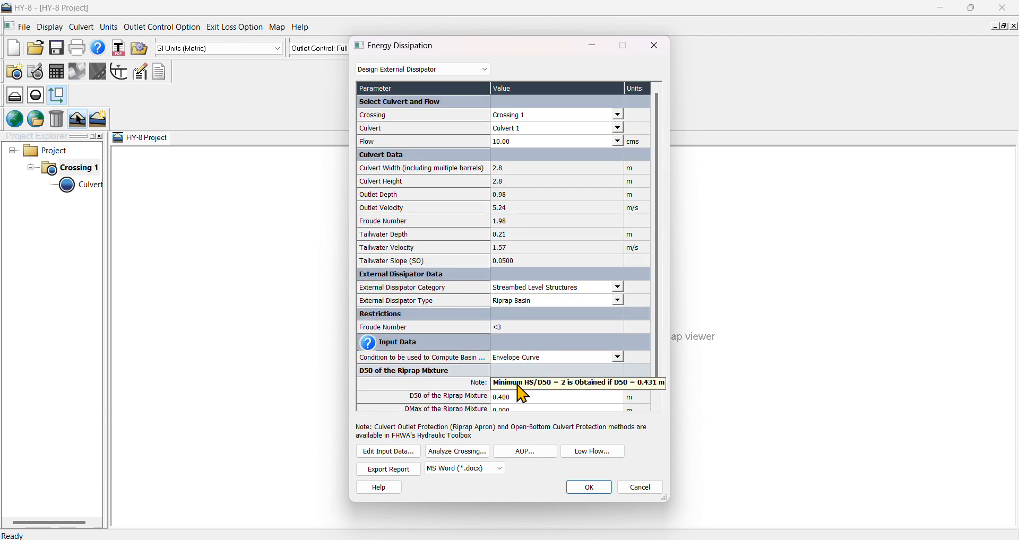
# - Set the DMax of the riprap mixture to 0.5 m and review the computed riprap basin results
pyautogui.scroll(-2, 516, 392)
pyautogui.doubleClick(516, 384)
pyautogui.hotkey('ctrl', 'a')
pyautogui.press('BackSpace')
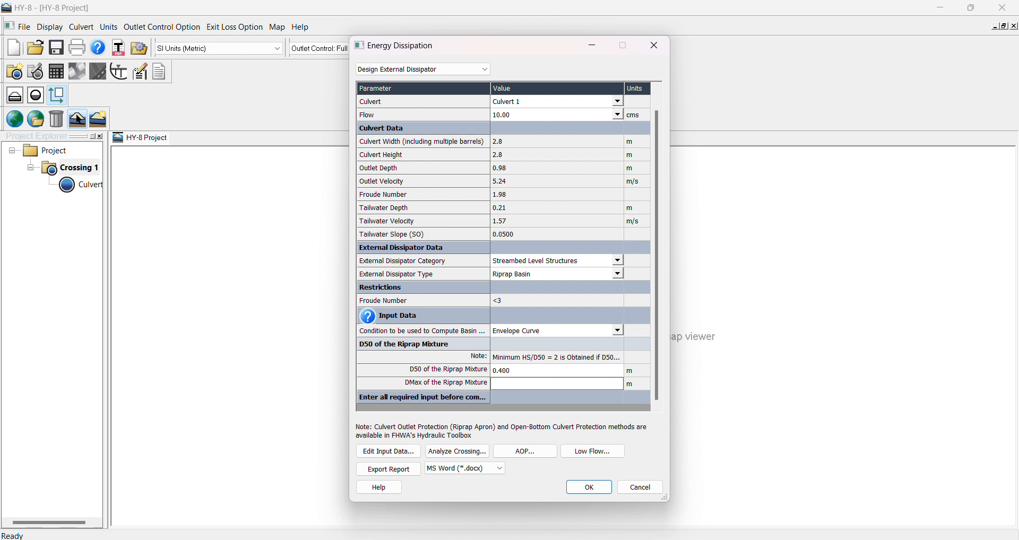
pyautogui.moveTo(512, 383); pyautogui.dragTo(484, 382)
pyautogui.press('Return')
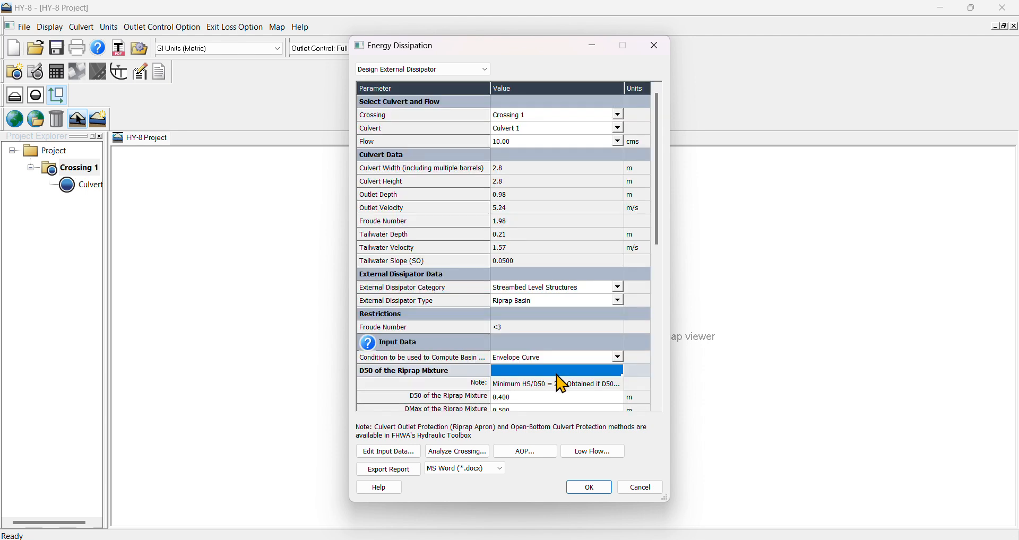
pyautogui.scroll(-4, 579, 372)
pyautogui.scroll(-3, 595, 368)
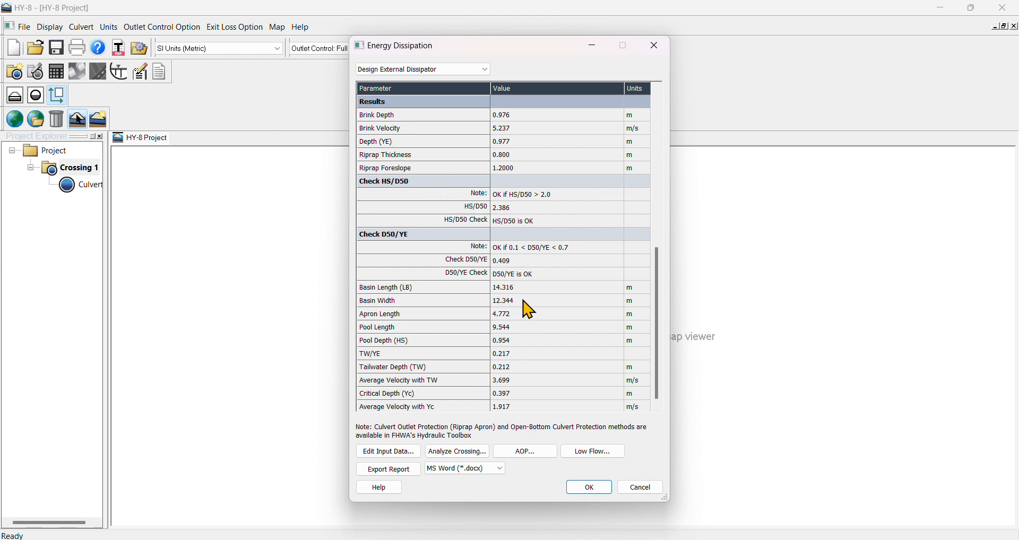
# - Set the external dissipator category to Stilling Basins and the dissipator type to SAF Basin, and review the computed basin results
pyautogui.scroll(-1, 524, 315)
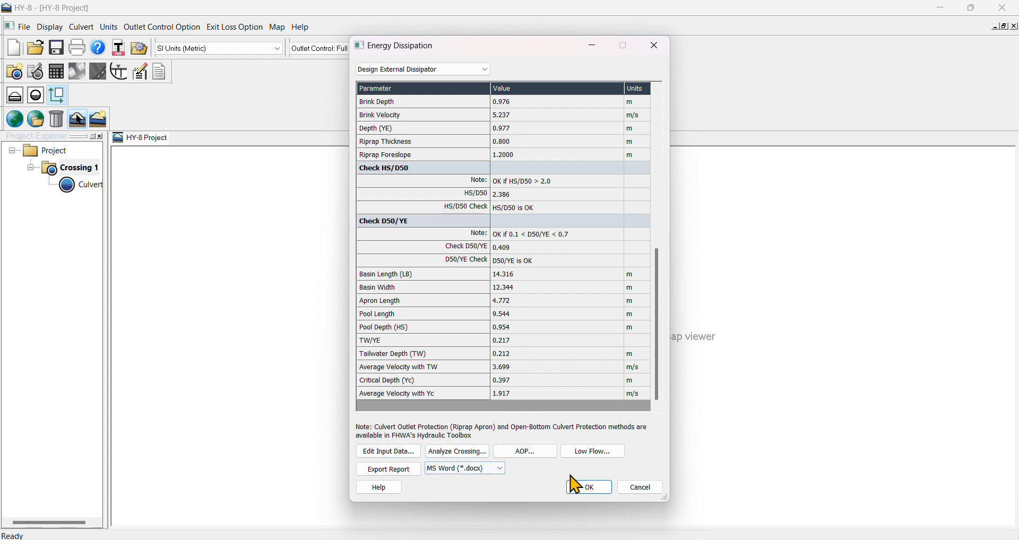
pyautogui.scroll(6, 576, 393)
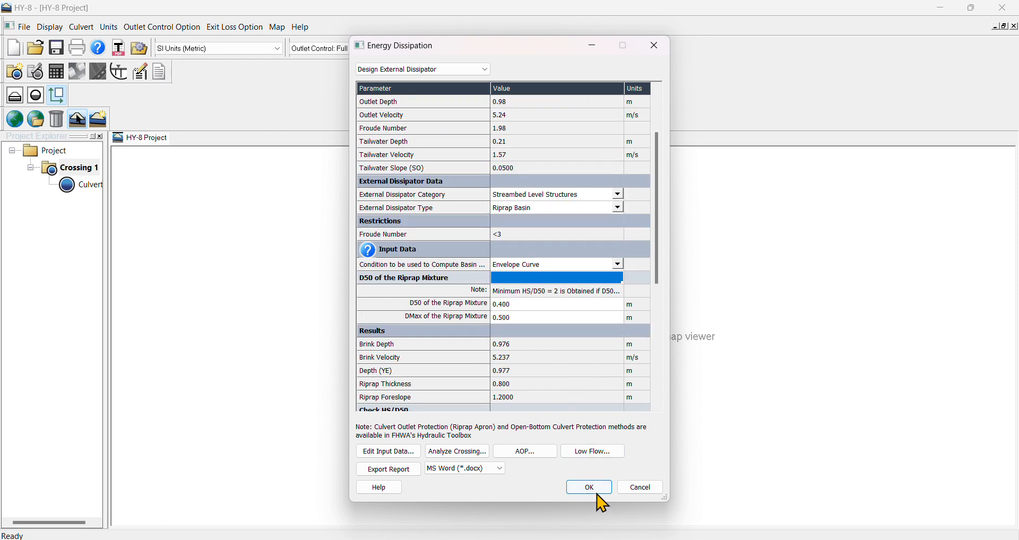
pyautogui.scroll(3, 597, 335)
pyautogui.click(618, 288)
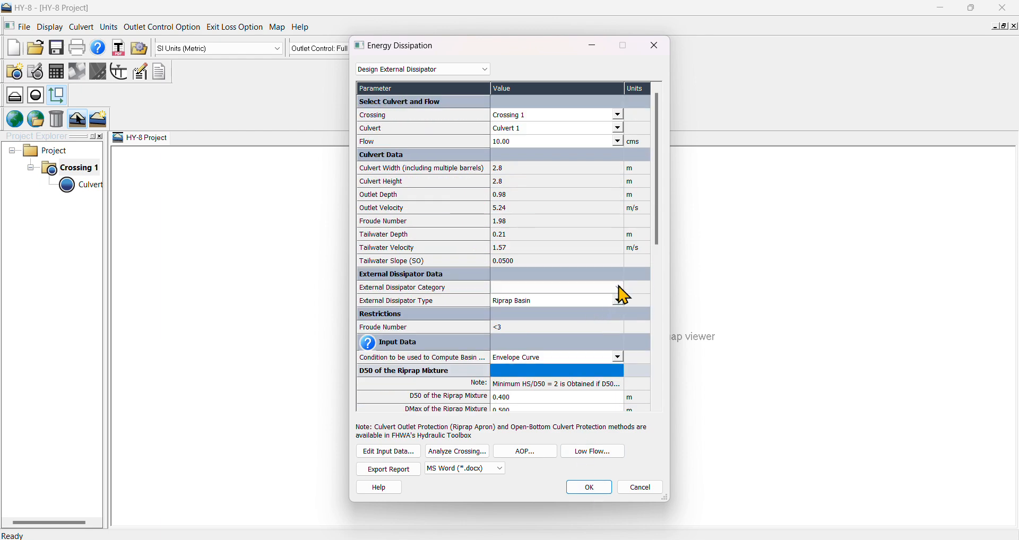
pyautogui.click(560, 308)
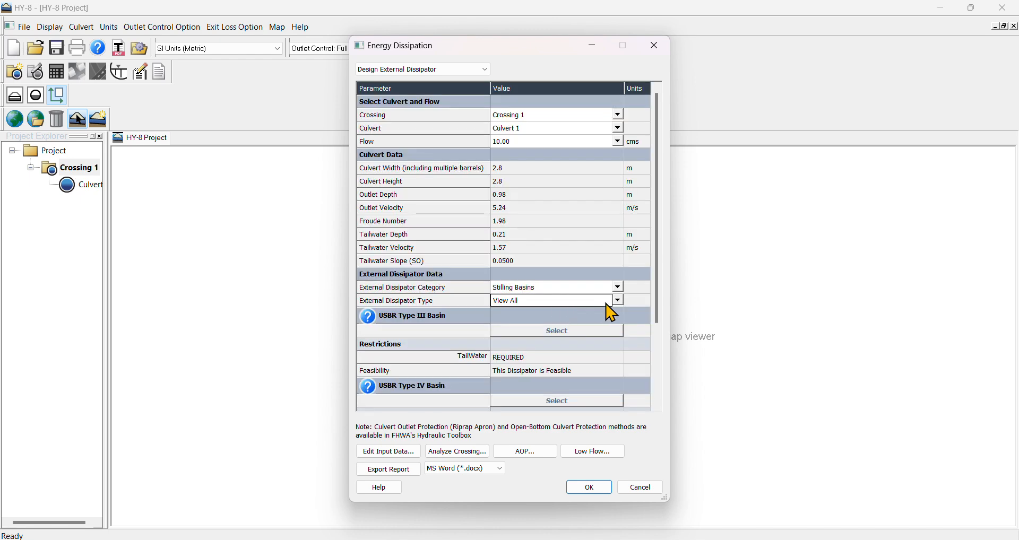
pyautogui.click(618, 301)
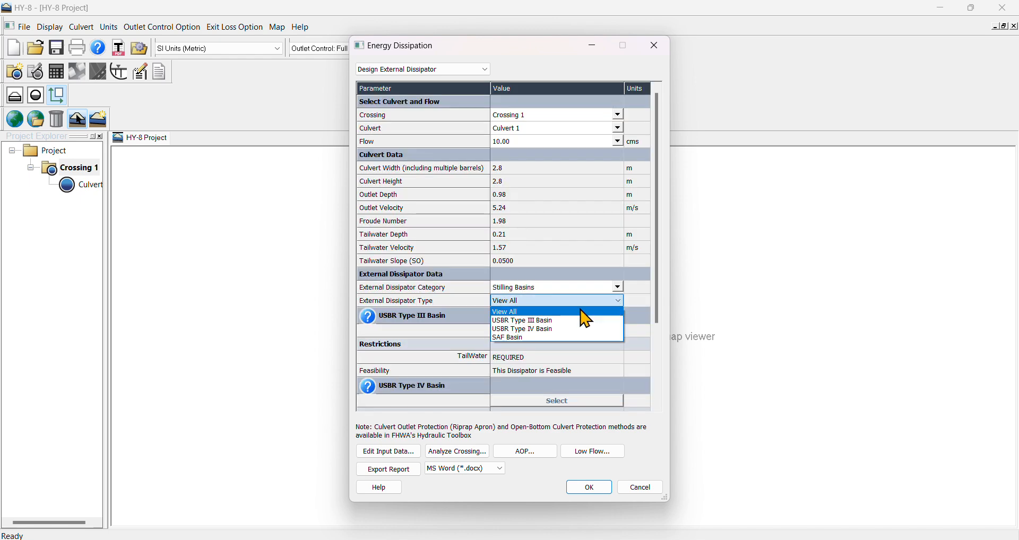
pyautogui.click(540, 340)
pyautogui.scroll(-4, 552, 345)
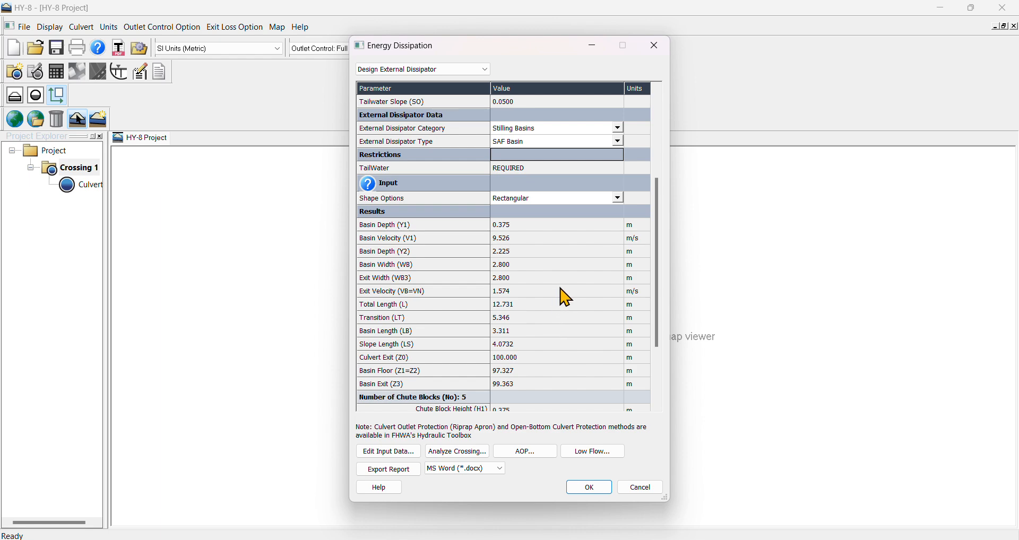
pyautogui.scroll(-3, 575, 290)
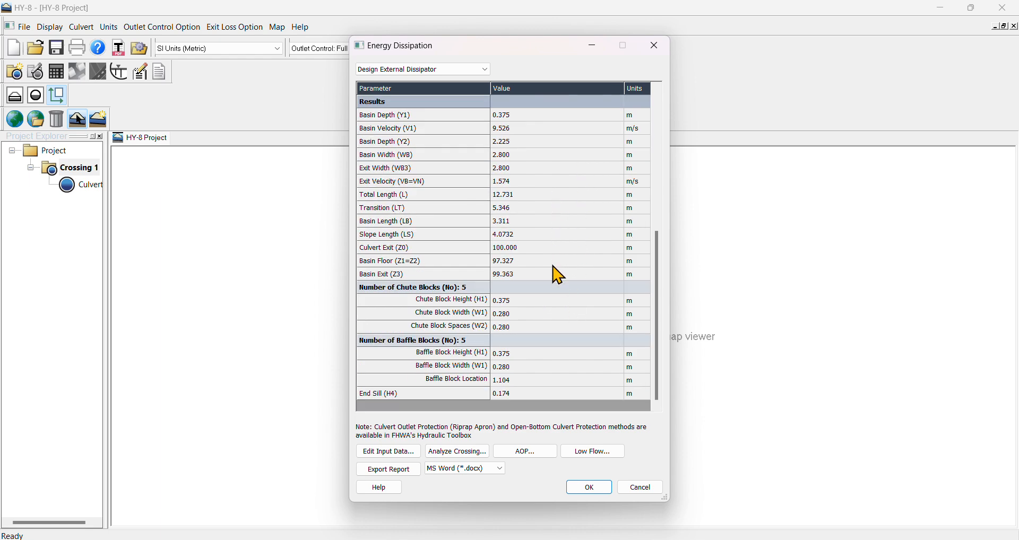
pyautogui.scroll(3, 517, 223)
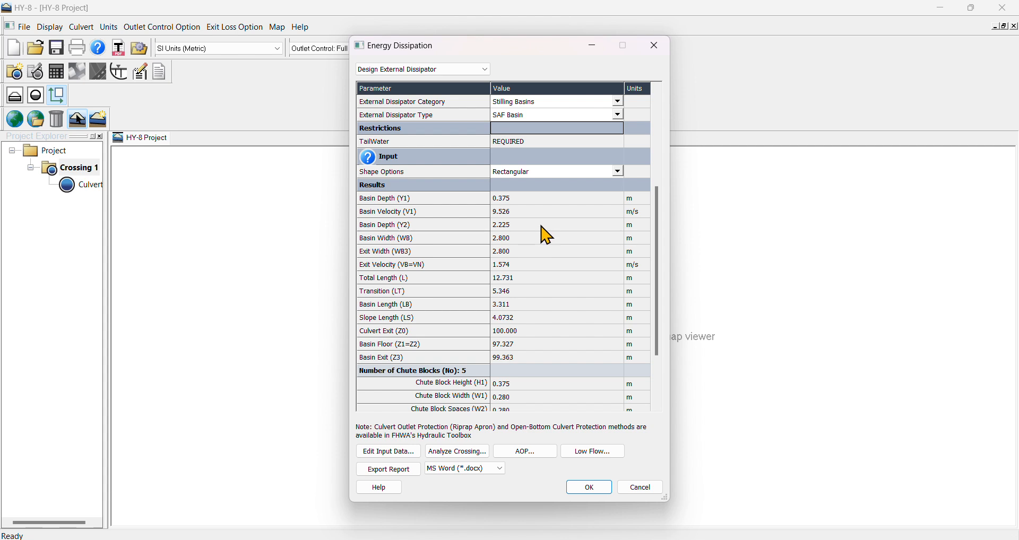
# - Set the SAF basin's shape option to Flared with a sidewall flare of 3 H:1V and review the results
pyautogui.click(610, 170)
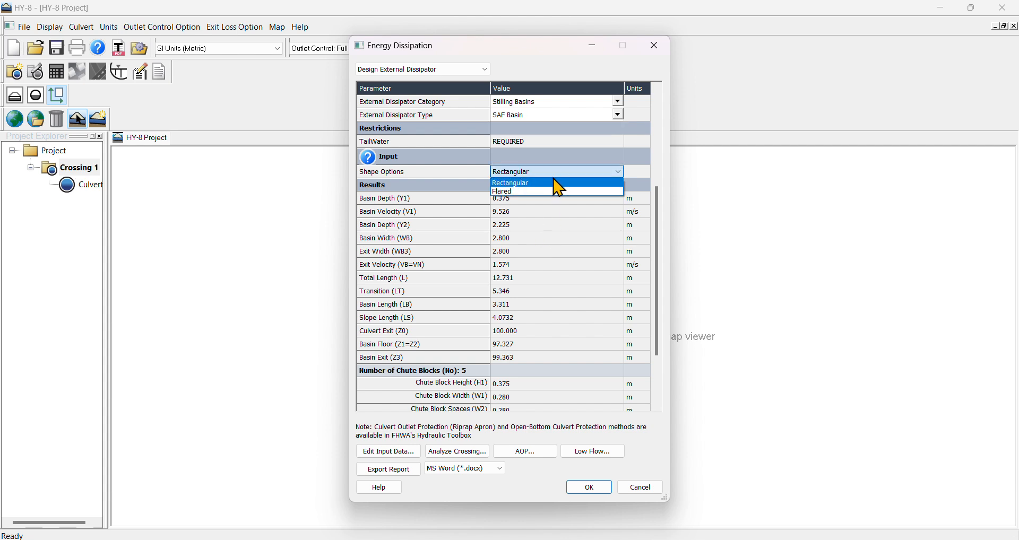
pyautogui.click(529, 185)
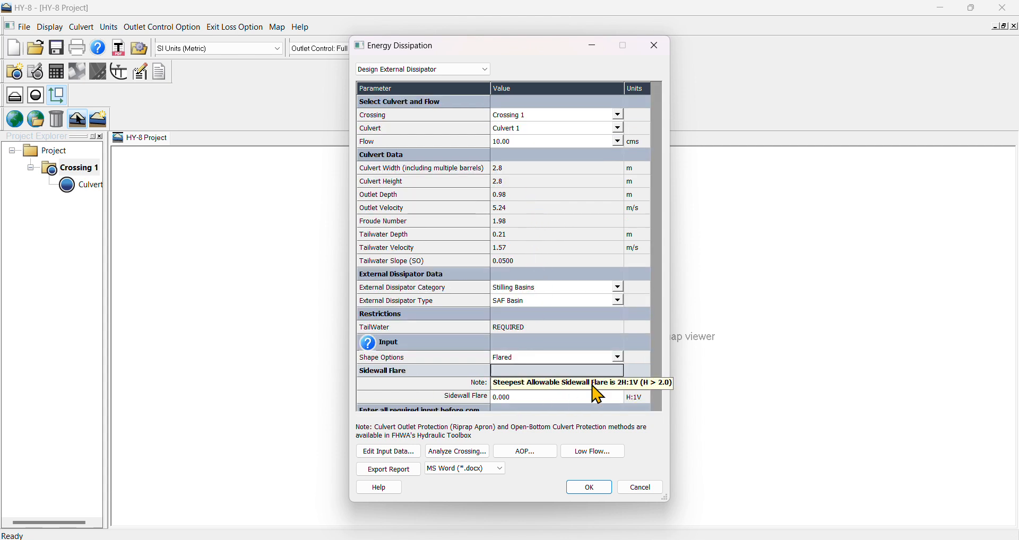
pyautogui.click(539, 398)
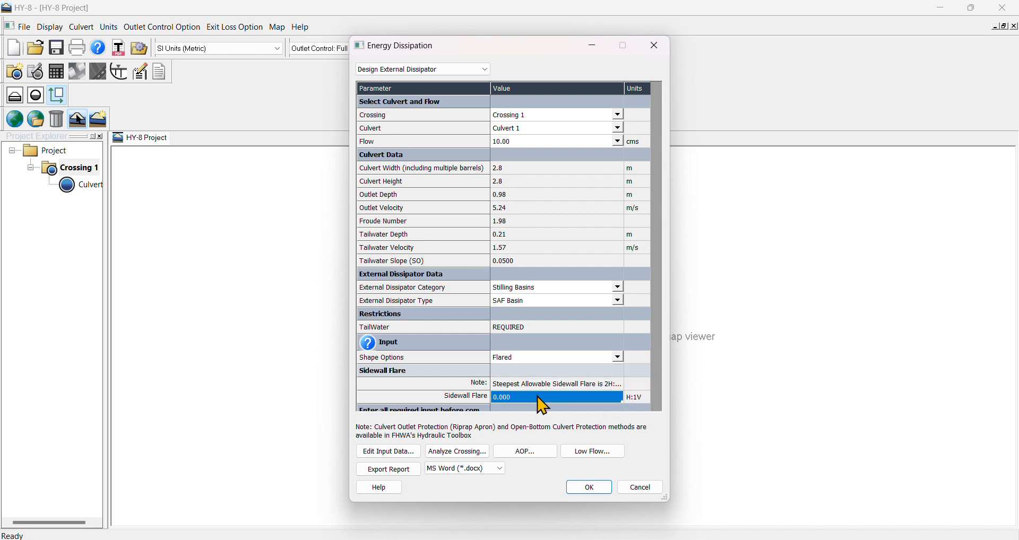
pyautogui.write('1')
pyautogui.press('Return')
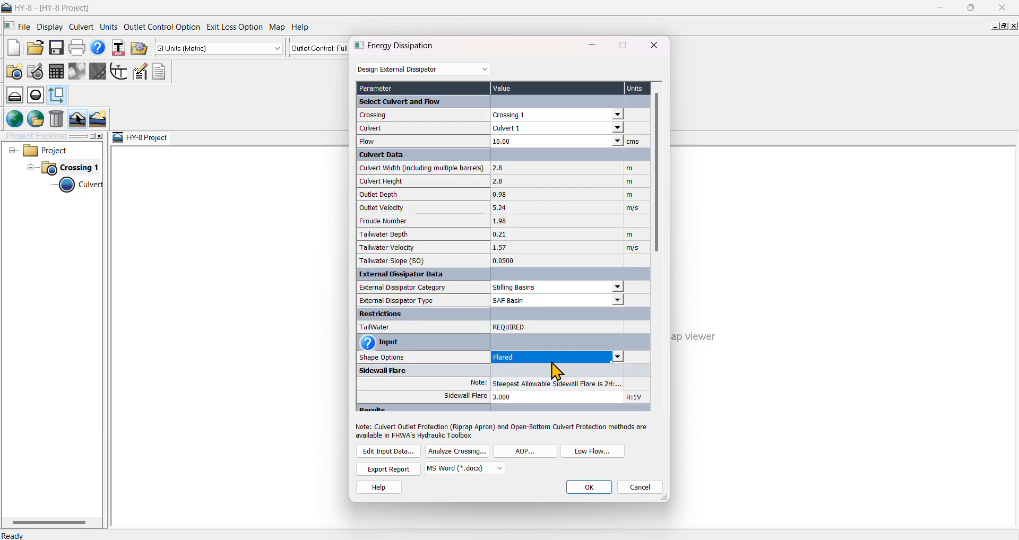
pyautogui.scroll(-8, 555, 395)
pyautogui.scroll(7, 560, 389)
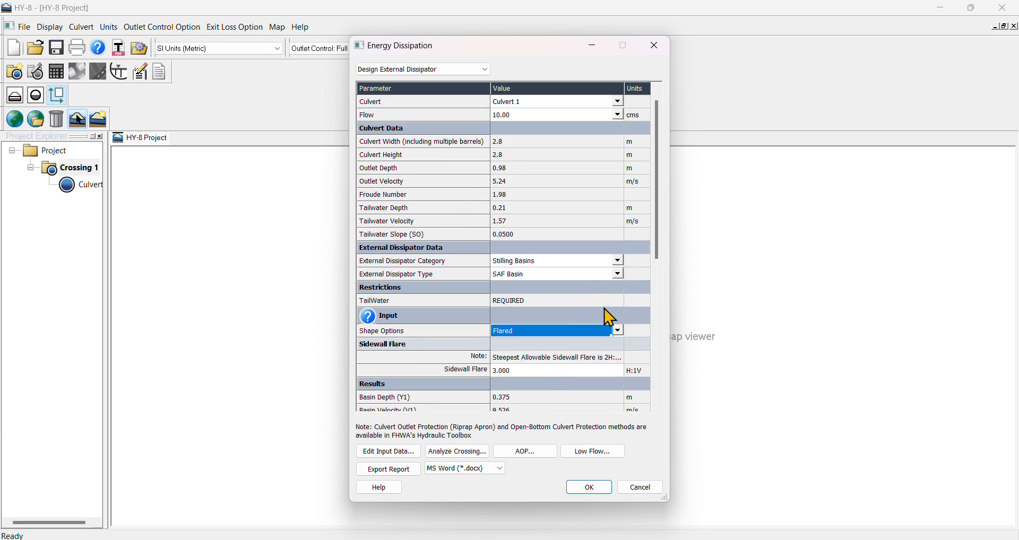
# - Set the SAF basin's shape option to Rectangular and review the basin, chute block and baffle block results
pyautogui.click(618, 331)
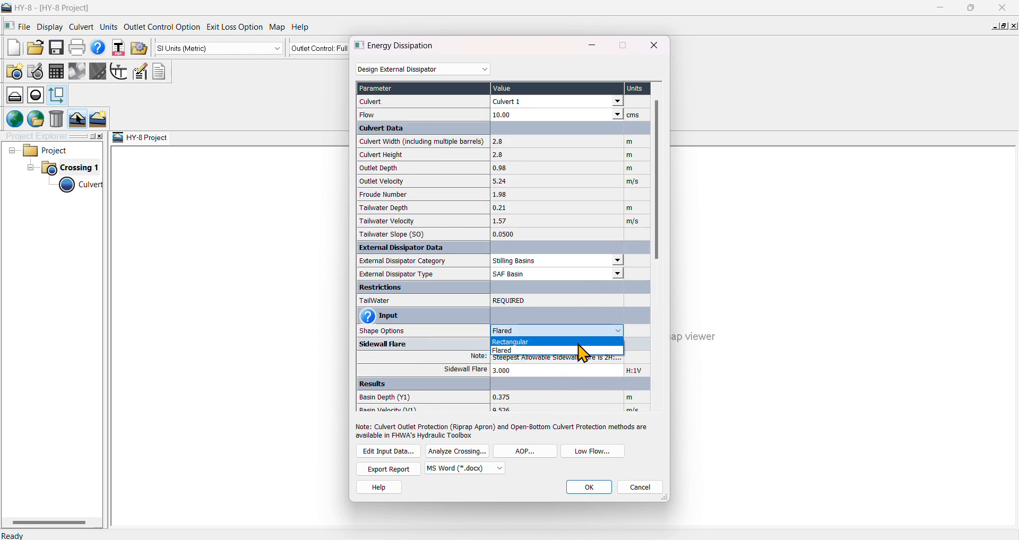
pyautogui.click(557, 343)
pyautogui.scroll(-7, 555, 329)
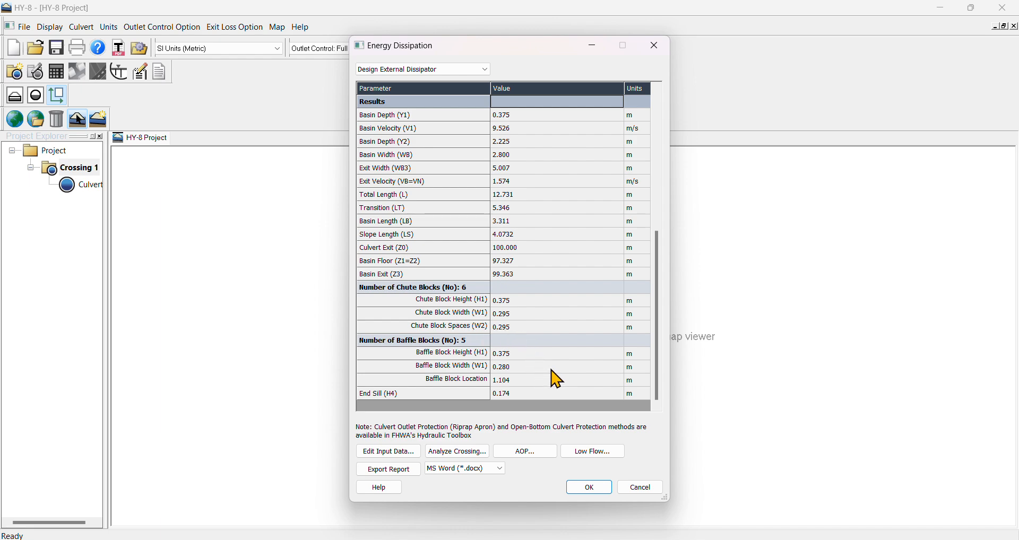
pyautogui.scroll(3, 522, 378)
pyautogui.scroll(4, 522, 378)
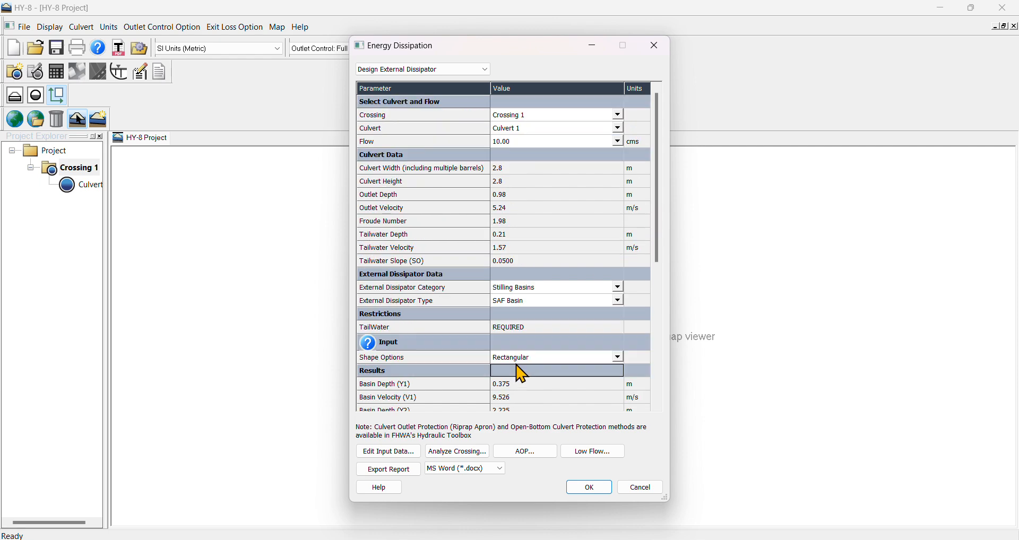
# - Switch the design to Design Internal Dissipator and set the type of dissipator to Increased Resistance
pyautogui.click(470, 70)
pyautogui.click(419, 89)
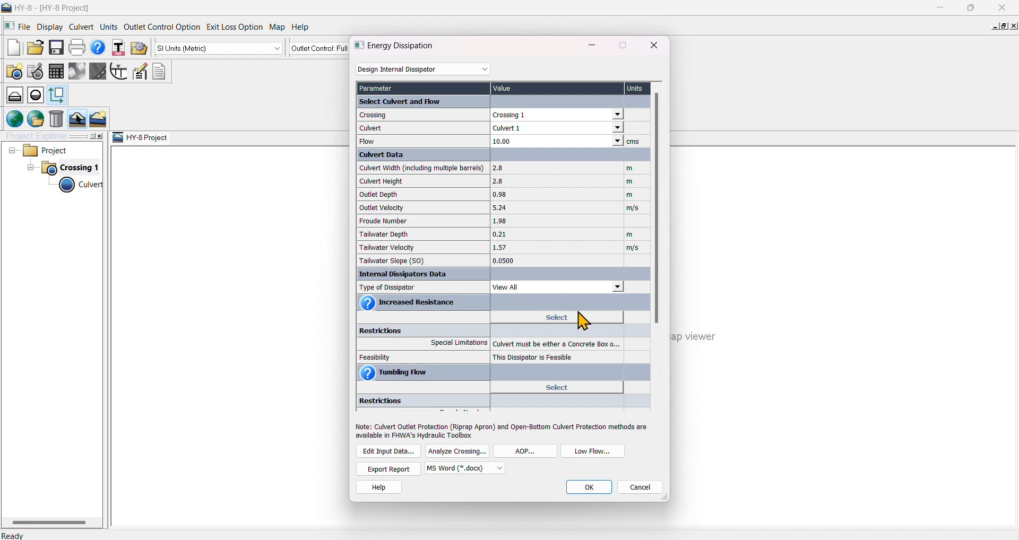
pyautogui.click(619, 292)
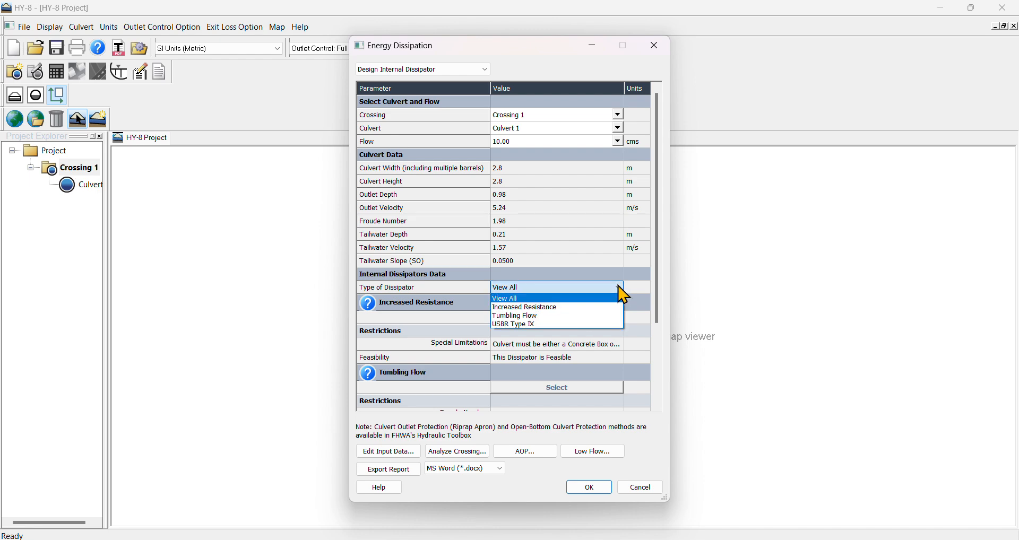
pyautogui.click(563, 303)
# - Examine the Increased Resistance dissipator's roughness ratios, element spacing and dimensions, exit velocity and full flow capacity check
pyautogui.scroll(-3, 578, 404)
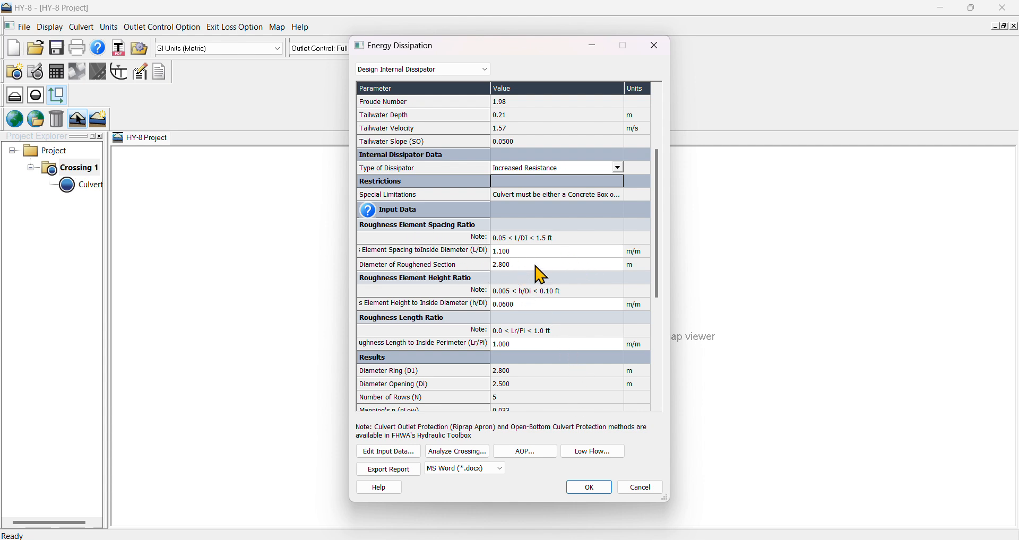
pyautogui.scroll(-1, 541, 275)
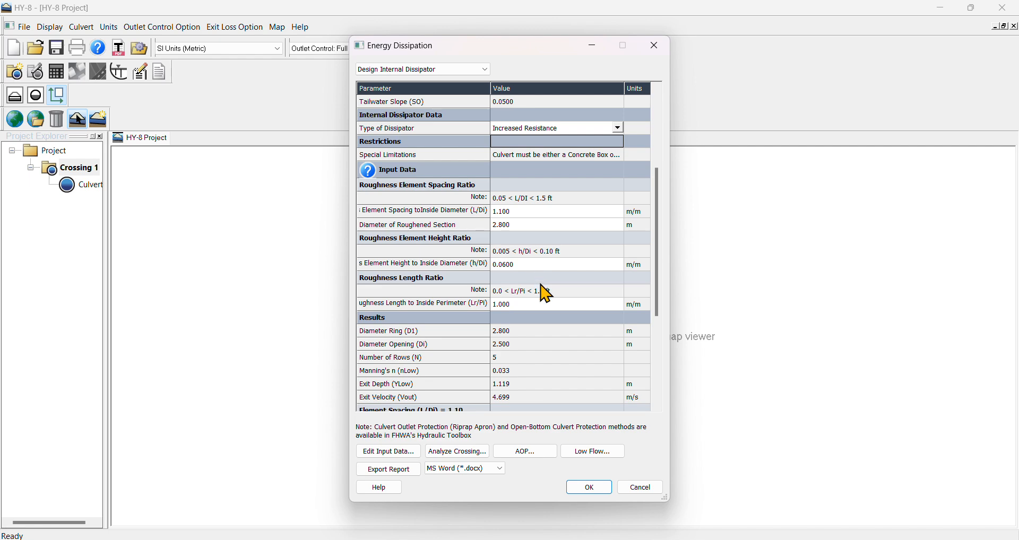
pyautogui.scroll(-3, 536, 355)
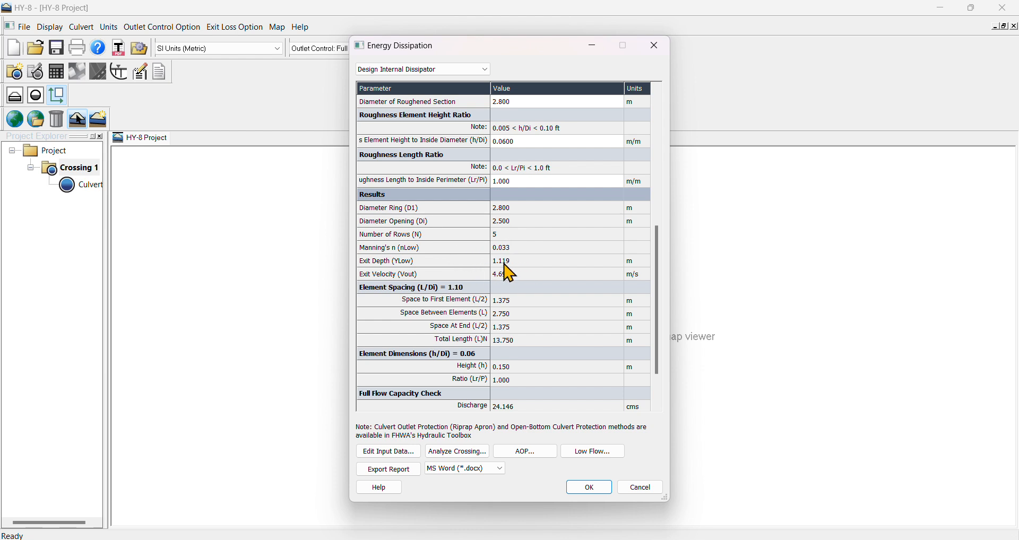
pyautogui.scroll(-1, 504, 281)
pyautogui.scroll(-1, 513, 308)
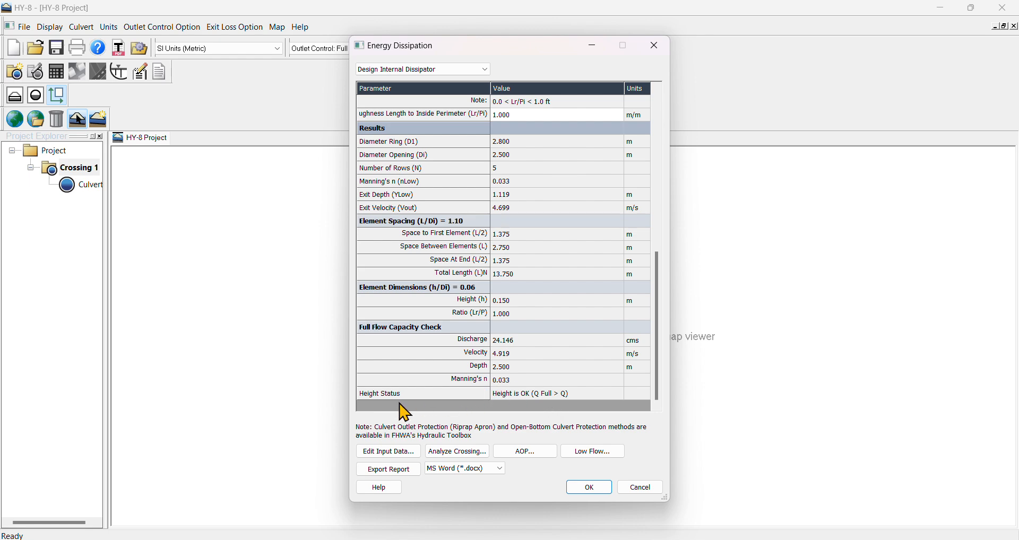
pyautogui.scroll(3, 458, 345)
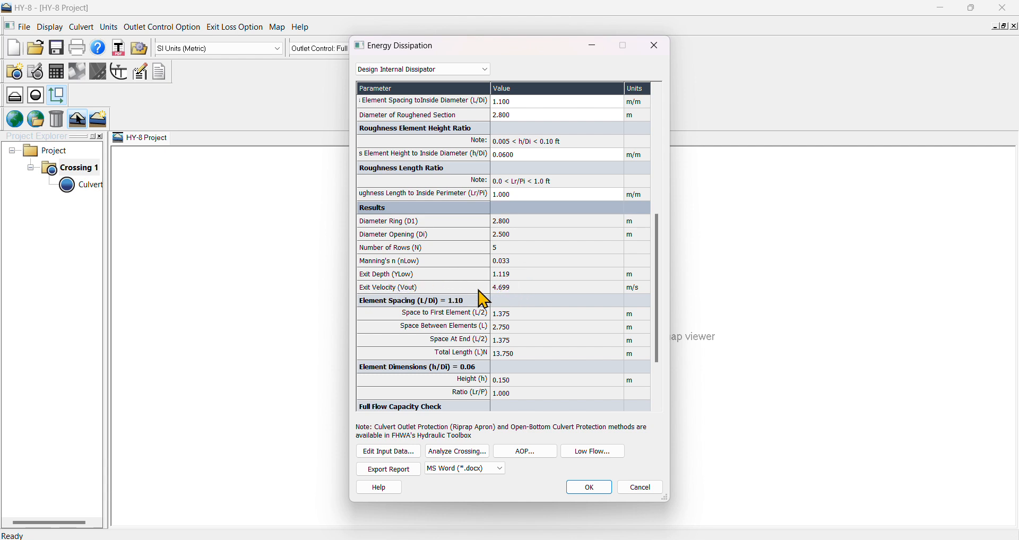
pyautogui.scroll(5, 514, 304)
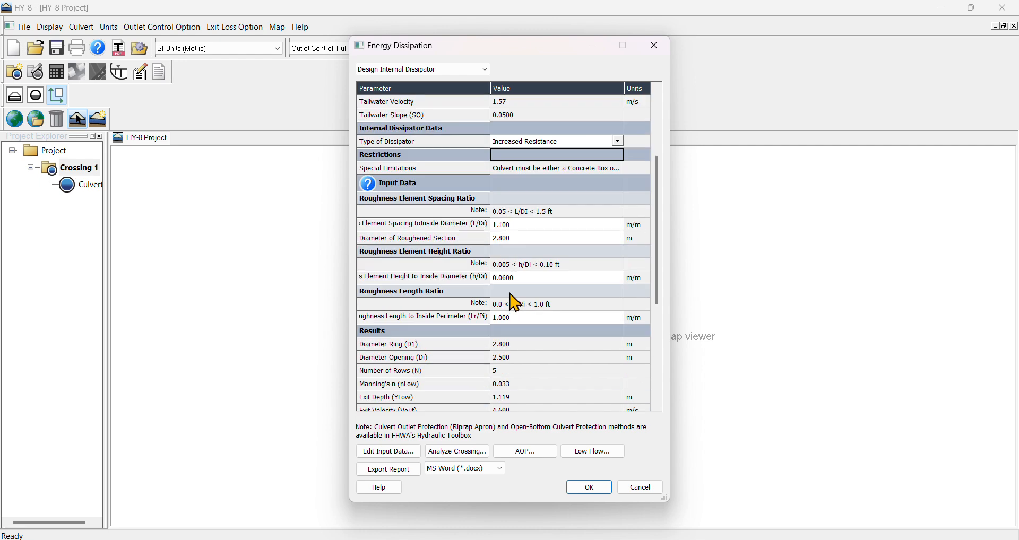
# - Set the internal dissipator type to Tumbling Flow, review its computed results, and accept the energy dissipation design
pyautogui.click(617, 139)
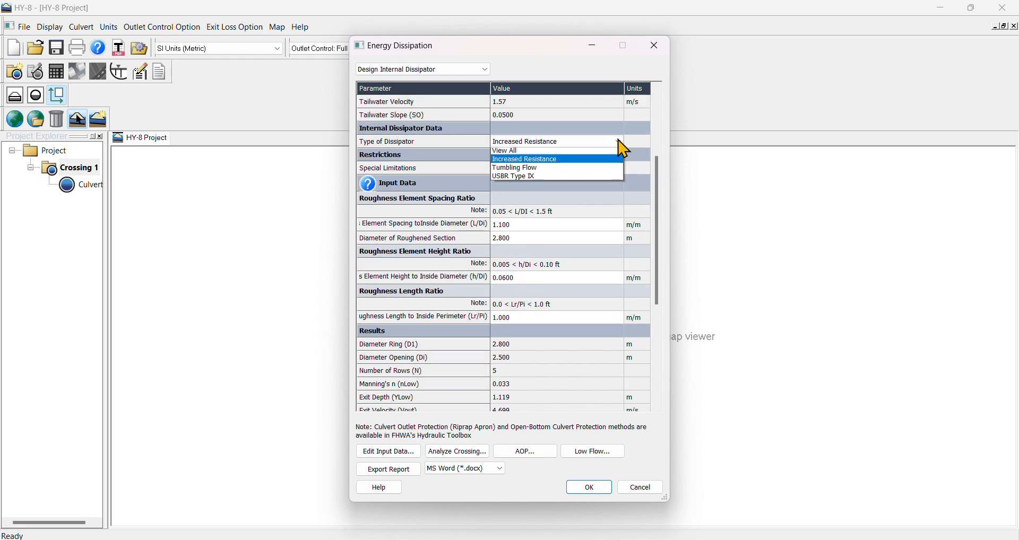
pyautogui.click(618, 140)
pyautogui.click(617, 140)
pyautogui.click(586, 169)
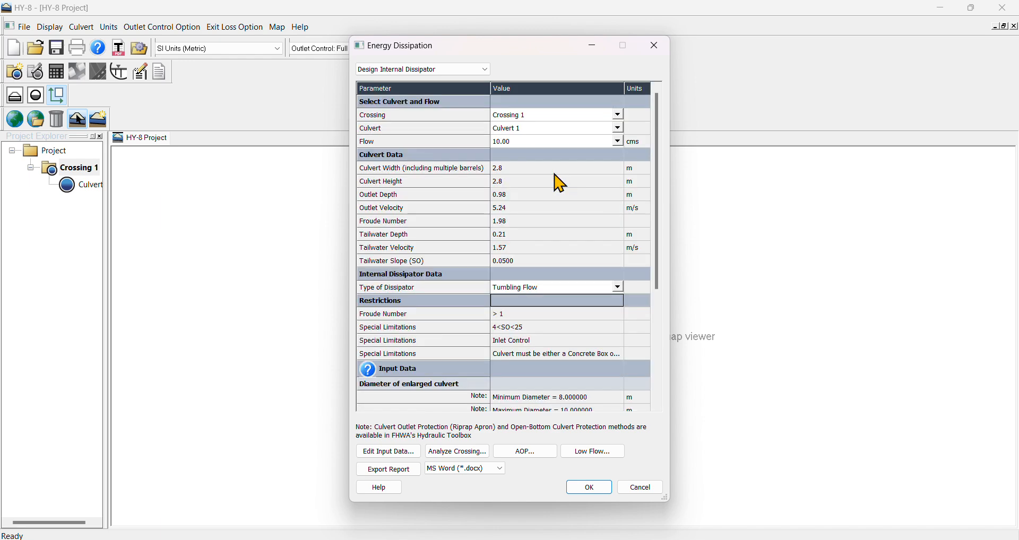
pyautogui.scroll(-4, 555, 270)
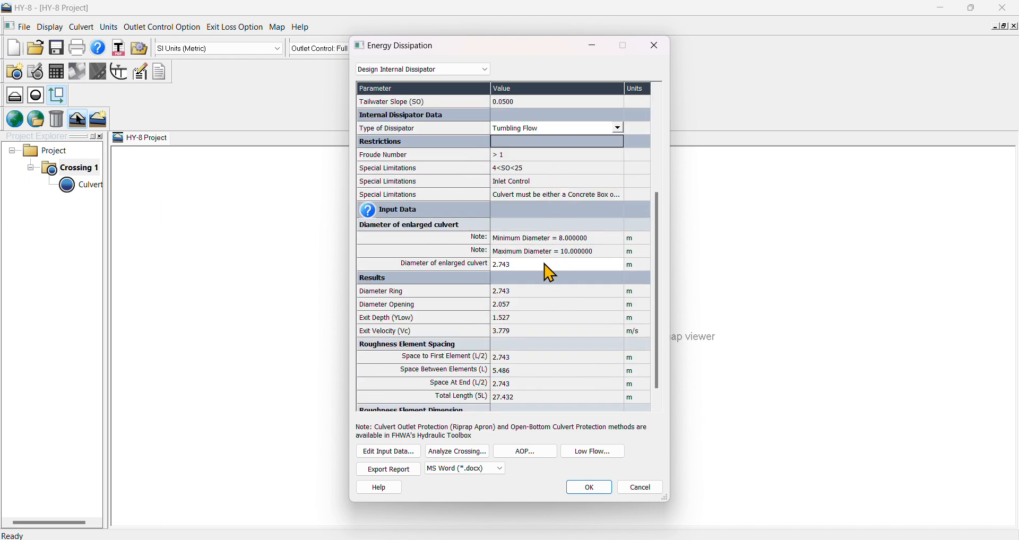
pyautogui.scroll(-1, 559, 336)
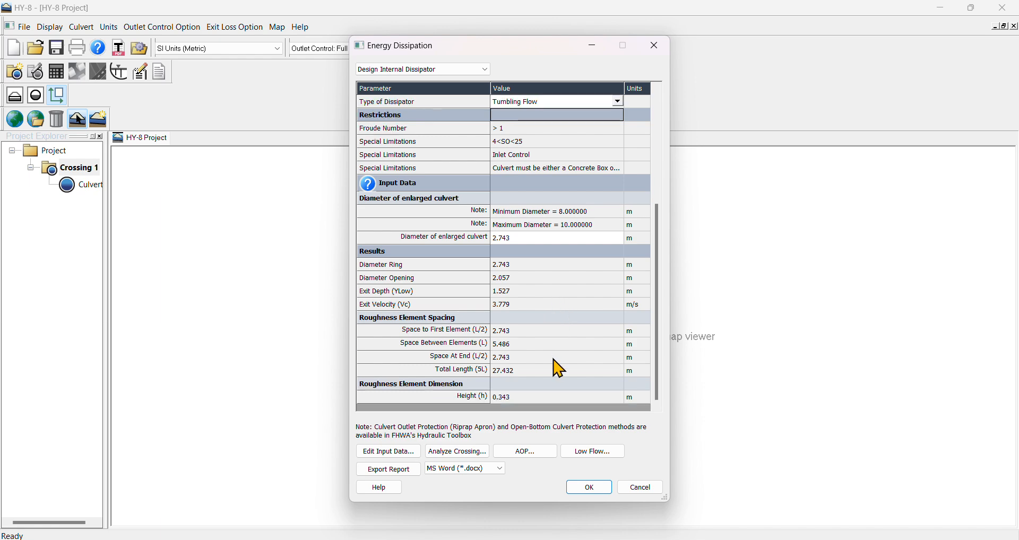
pyautogui.scroll(5, 562, 360)
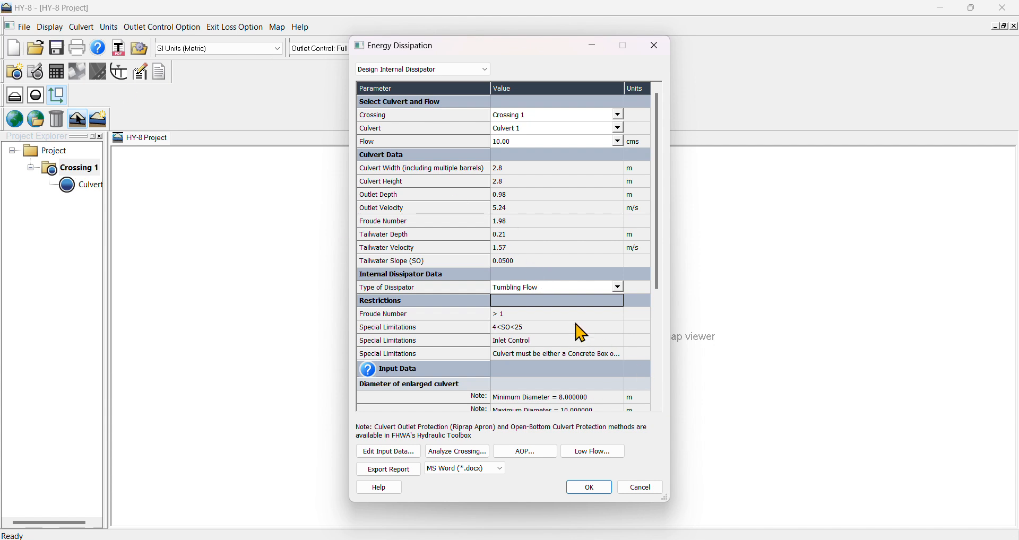
pyautogui.click(589, 489)
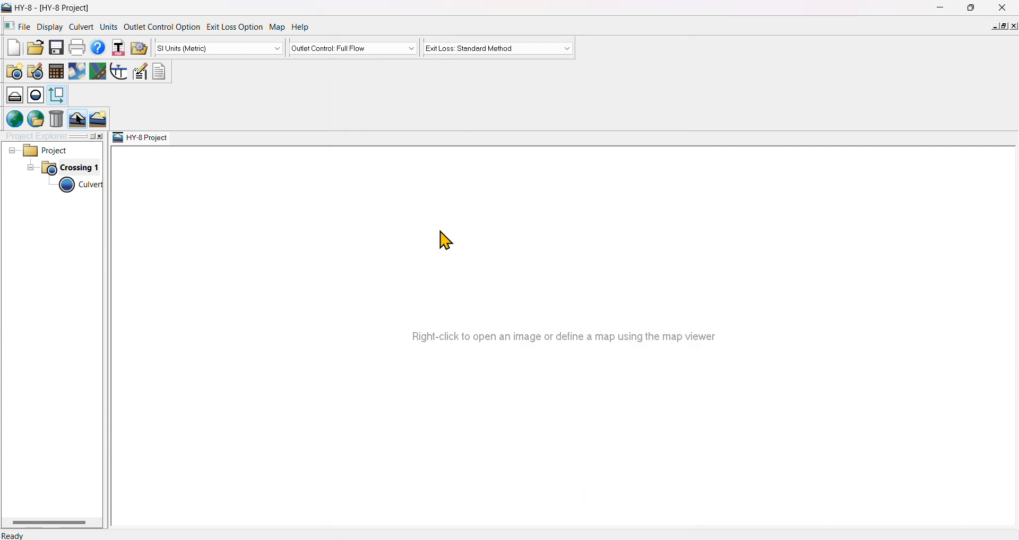
# - Display the water surface profile plot of the culvert in Crossing 1 and show its legend beside the plot
pyautogui.rightClick(461, 243)
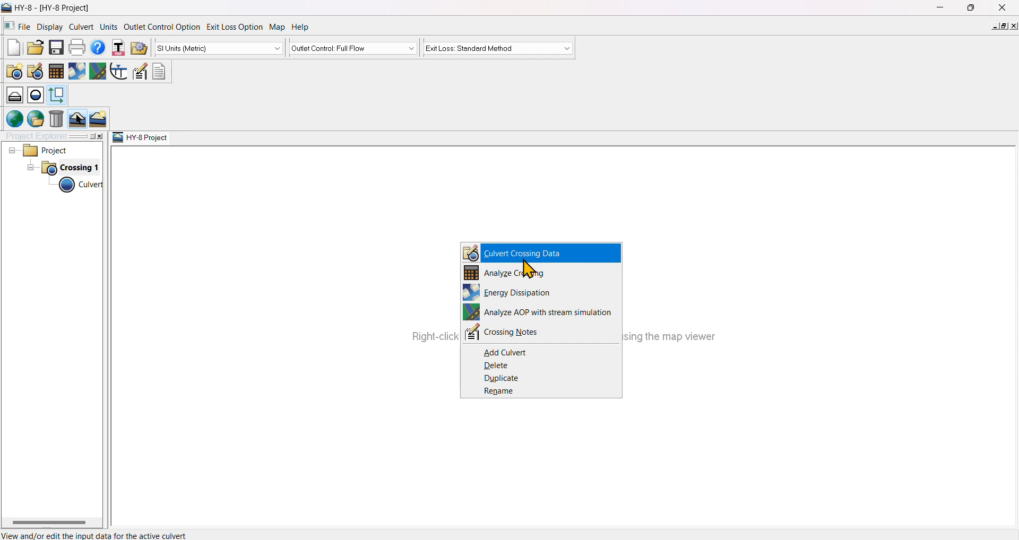
pyautogui.click(440, 348)
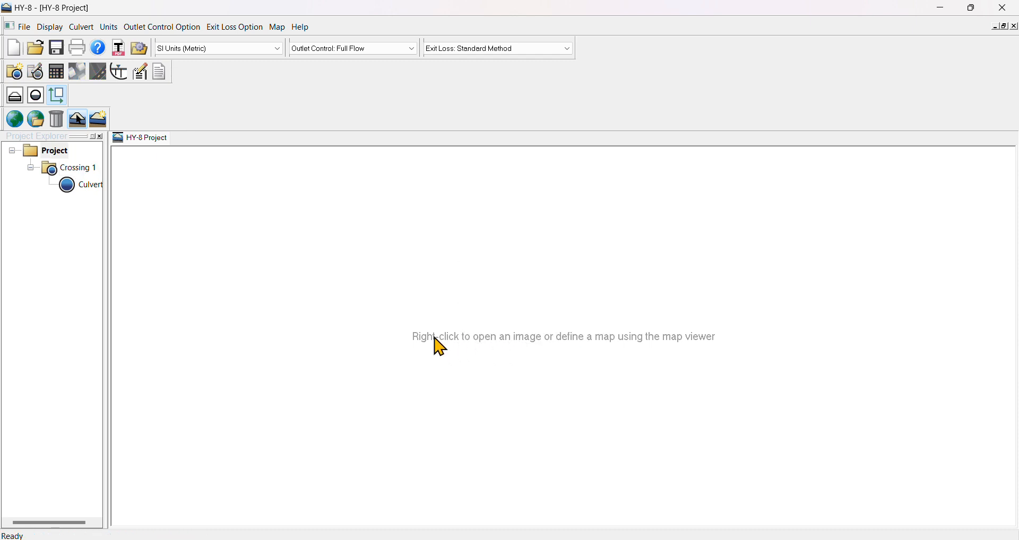
pyautogui.click(89, 186)
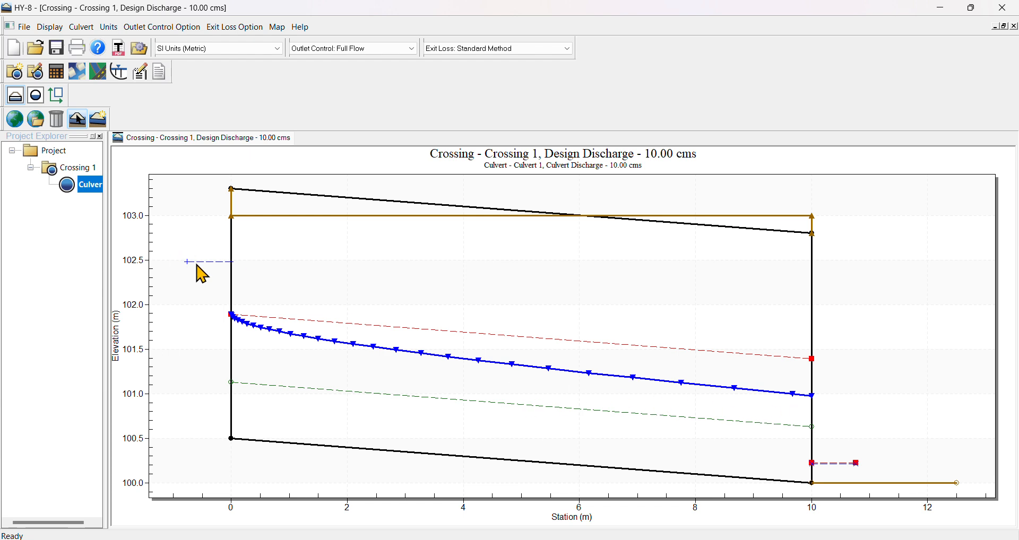
pyautogui.rightClick(330, 255)
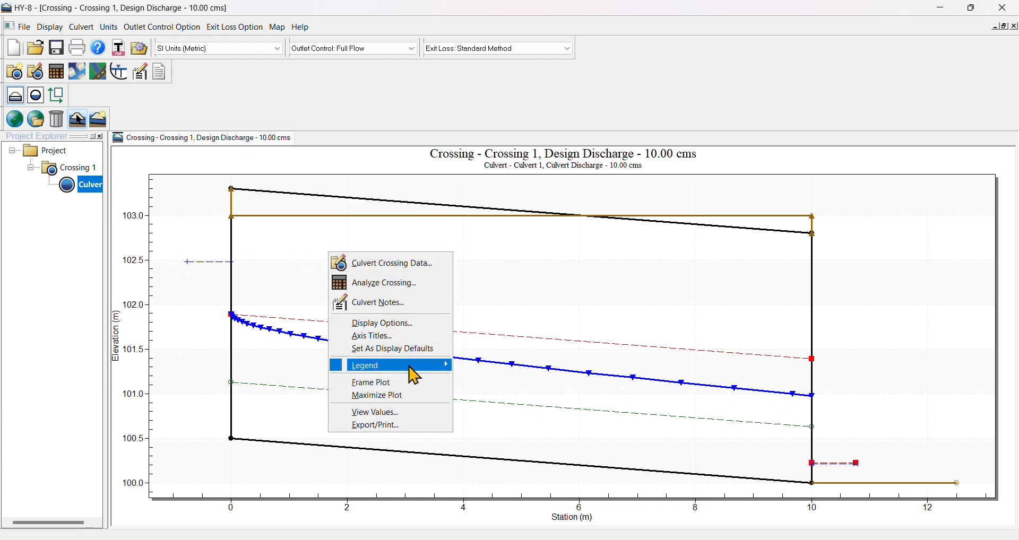
pyautogui.moveTo(419, 367)
pyautogui.click(489, 422)
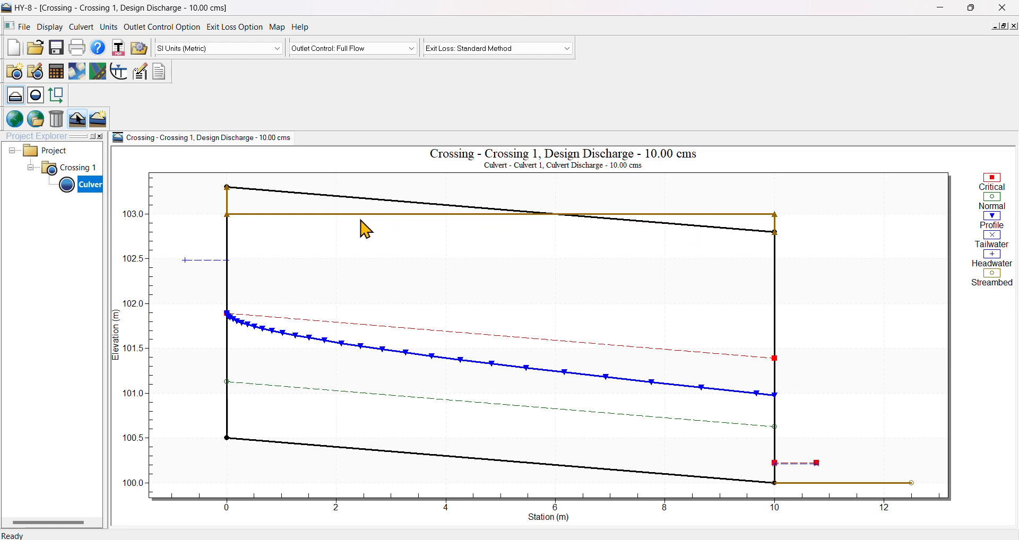
# - Set Crossing 1's roadway crest elevation to 104 m, reanalyze the crossing, and close the flow summary
pyautogui.doubleClick(90, 185)
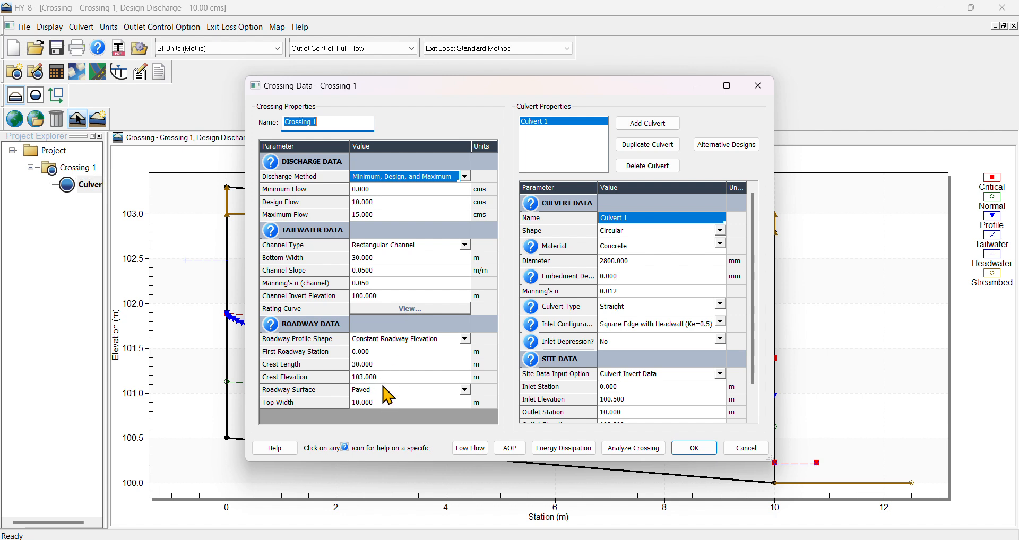
pyautogui.click(382, 379)
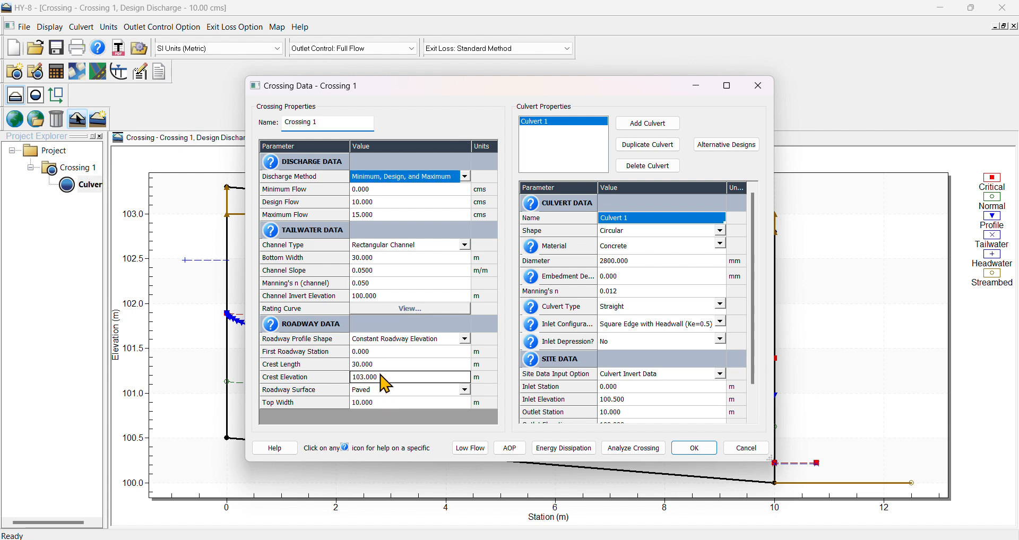
pyautogui.click(380, 378)
pyautogui.moveTo(381, 380); pyautogui.dragTo(361, 380)
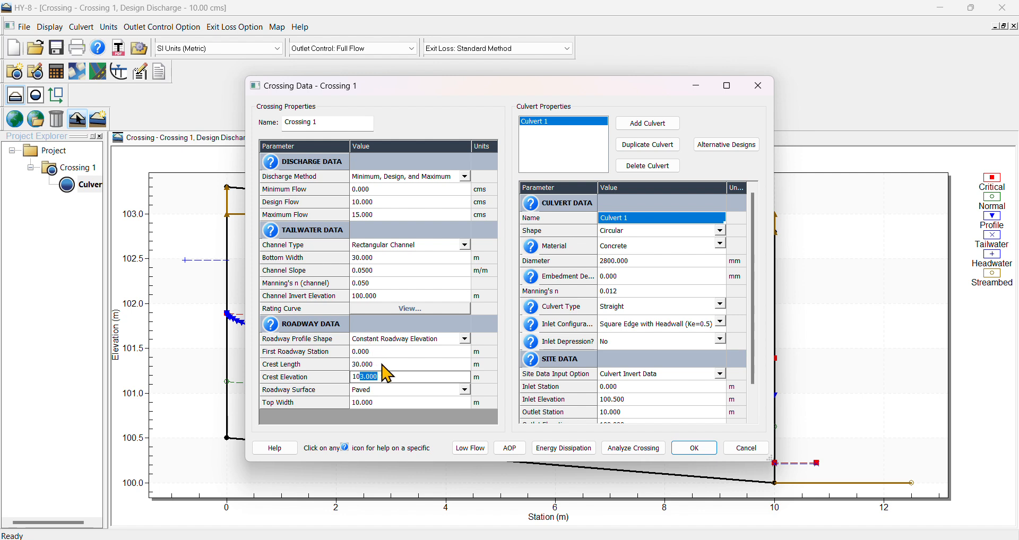
pyautogui.write('4')
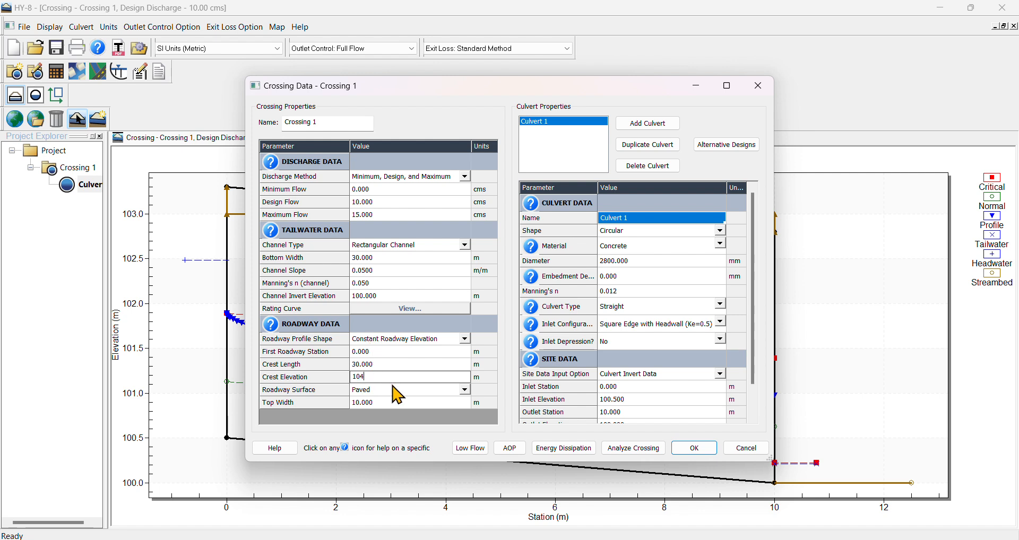
pyautogui.click(625, 450)
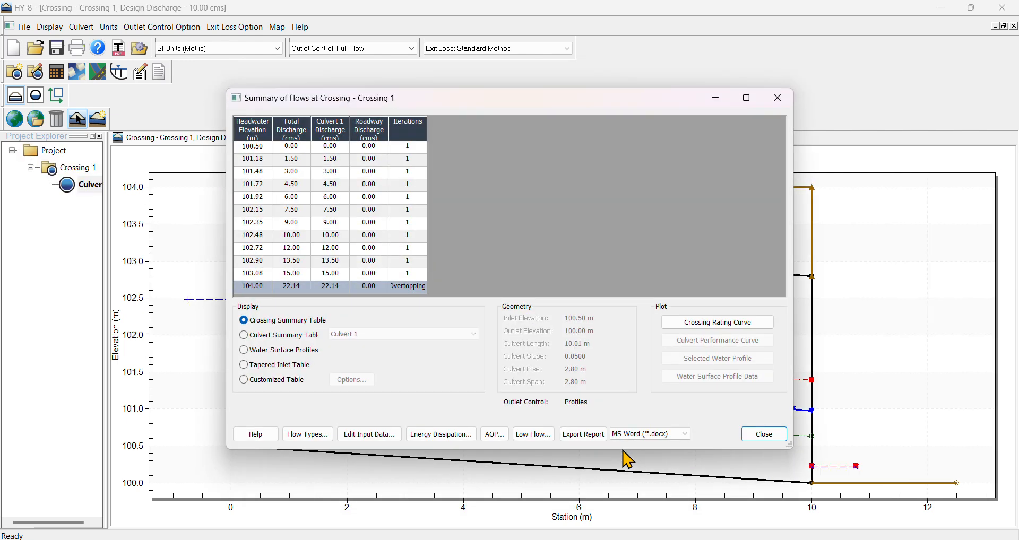
pyautogui.click(764, 435)
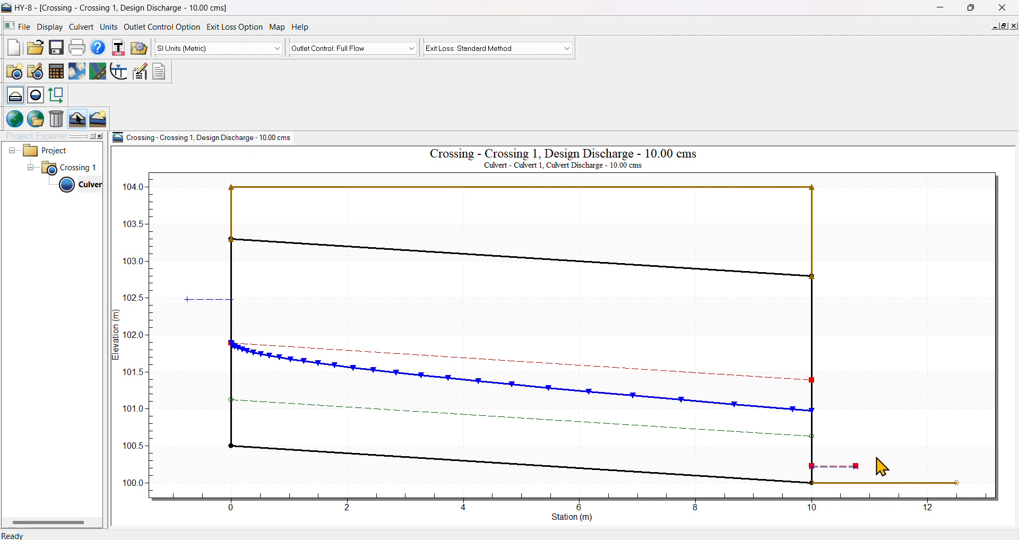
# - Set the legend position of the updated water surface profile plot to Right
pyautogui.rightClick(812, 285)
pyautogui.moveTo(928, 409)
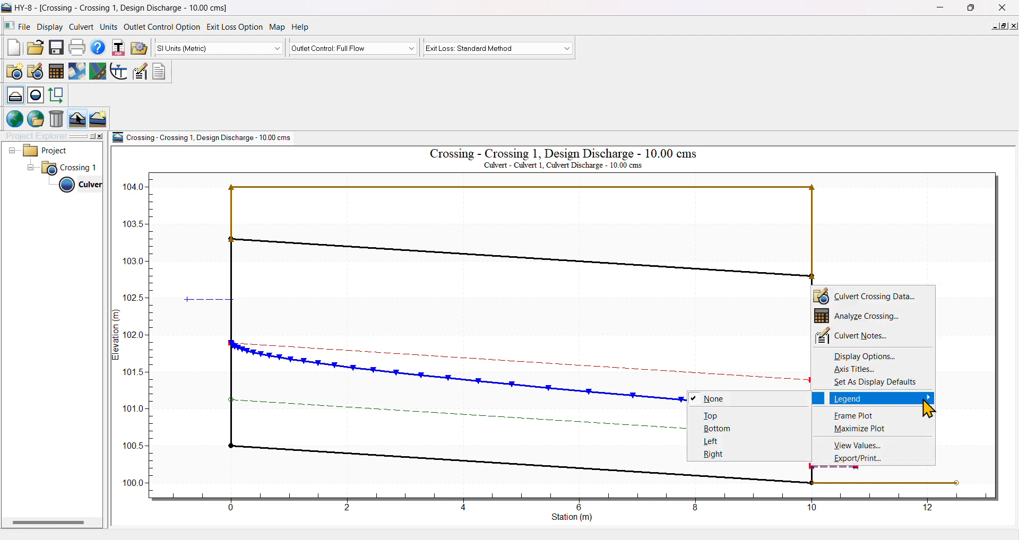
pyautogui.click(732, 454)
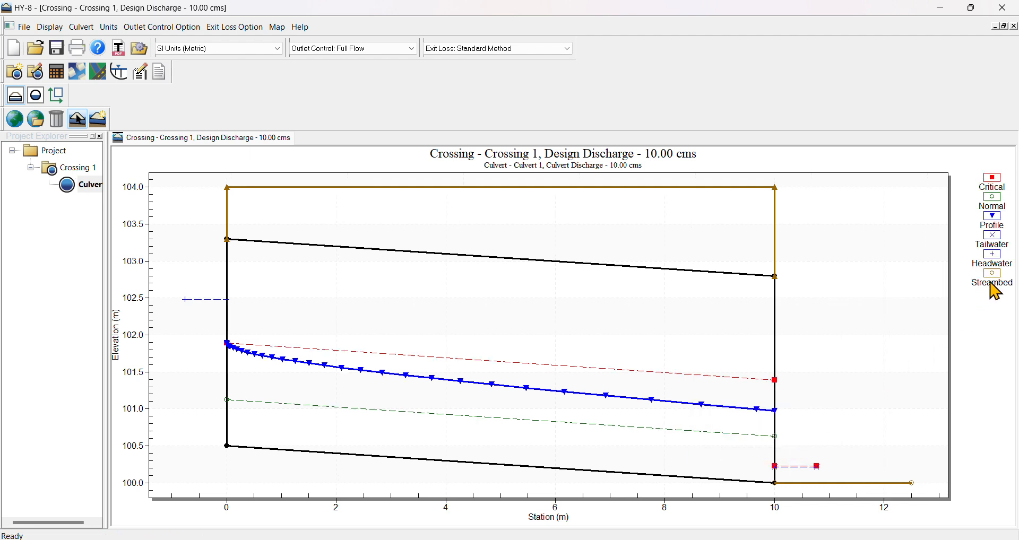
pyautogui.rightClick(392, 223)
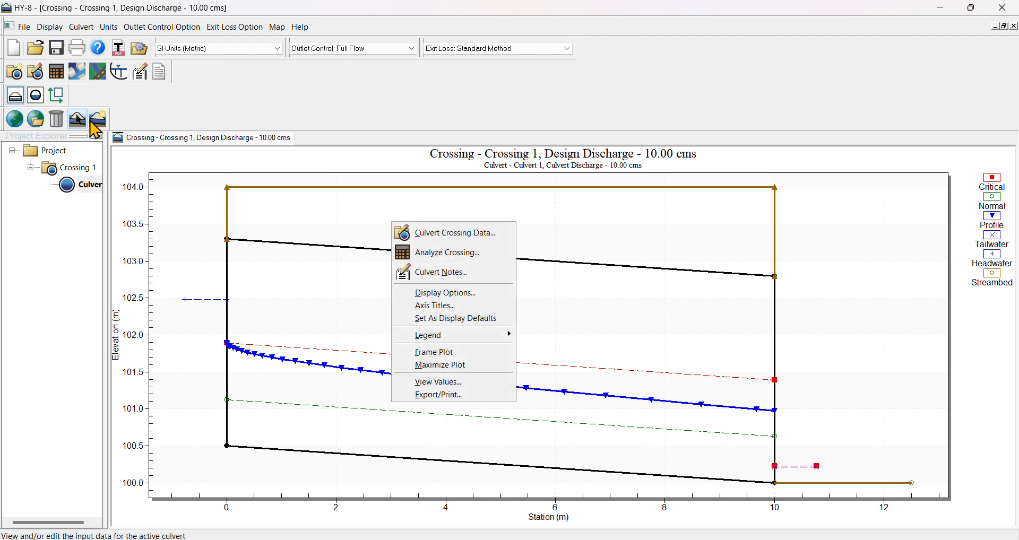
# - Switch to the front view of the crossing and define Culvert 1's roadway station as 15 m
pyautogui.click(36, 96)
pyautogui.rightClick(467, 308)
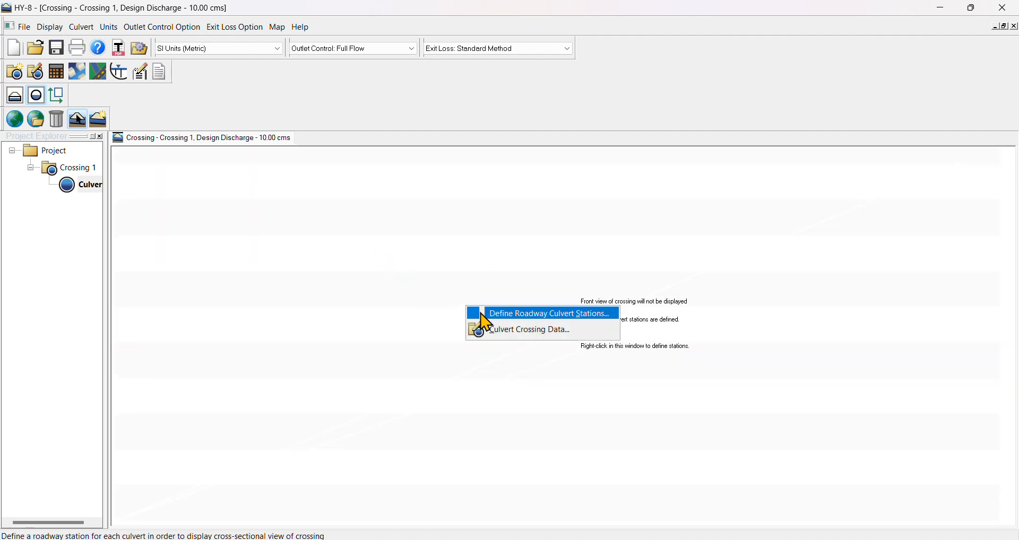
pyautogui.click(498, 314)
pyautogui.click(544, 268)
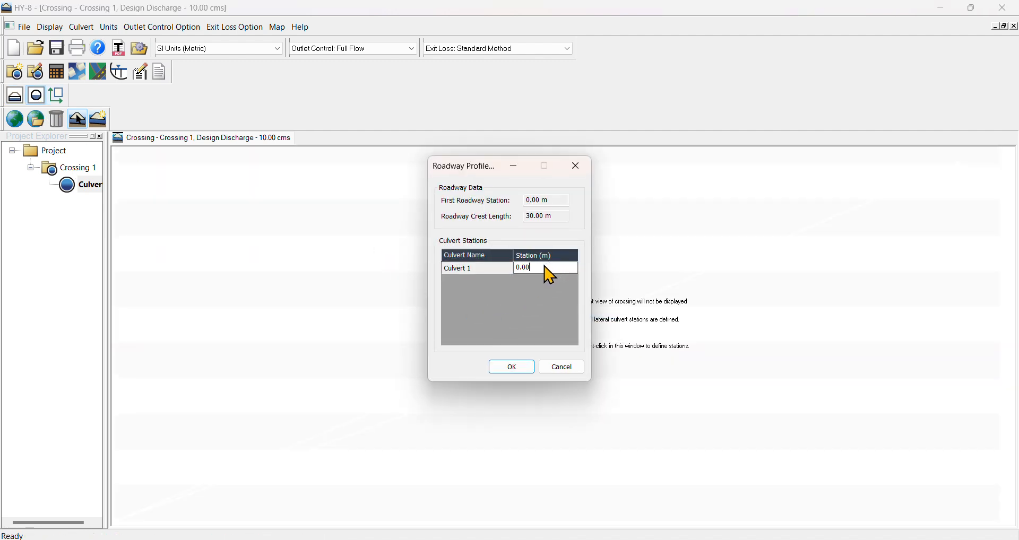
pyautogui.write('15')
pyautogui.click(517, 368)
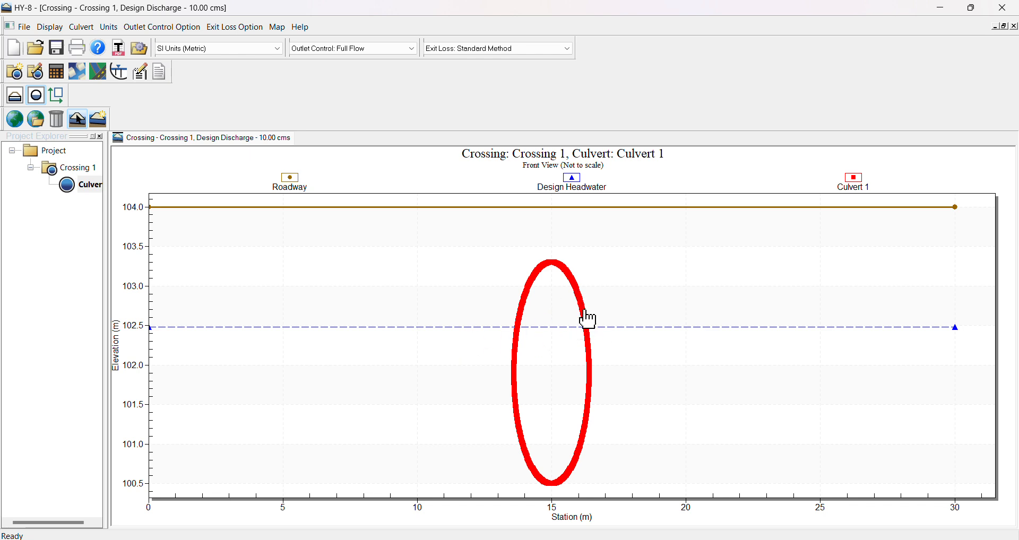
# - Set the legend position of the crossing's front view plot to Right
pyautogui.rightClick(489, 263)
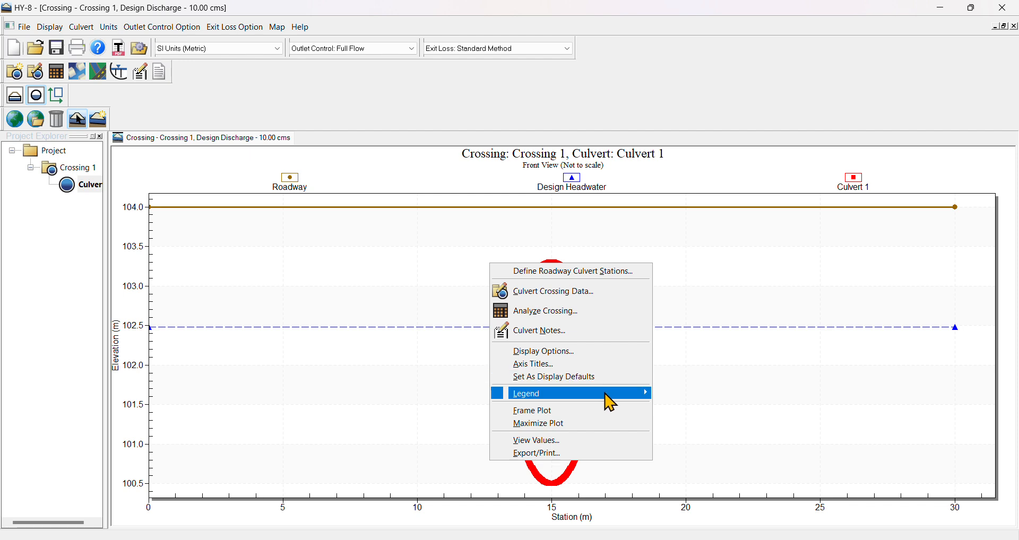
pyautogui.moveTo(611, 393)
pyautogui.click(689, 449)
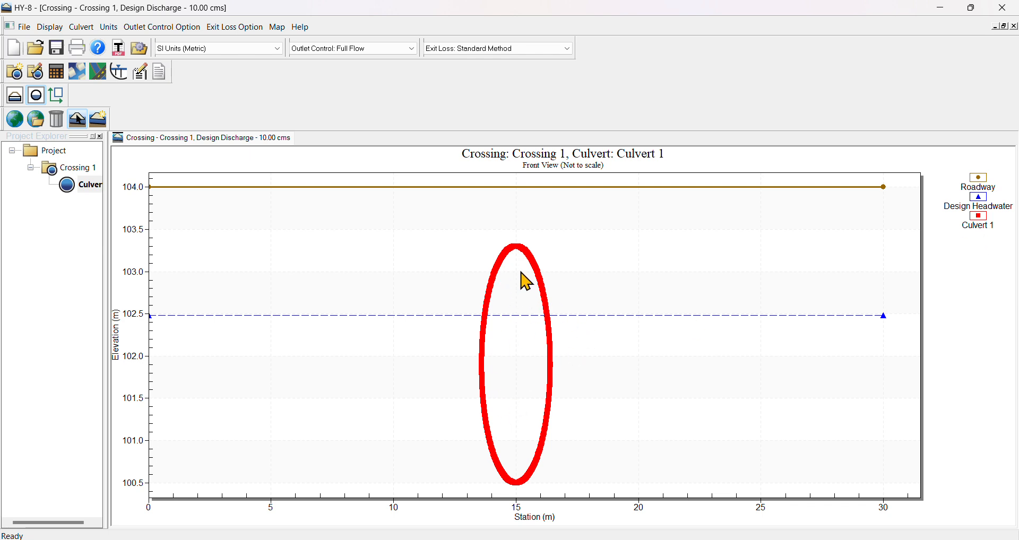
pyautogui.rightClick(357, 229)
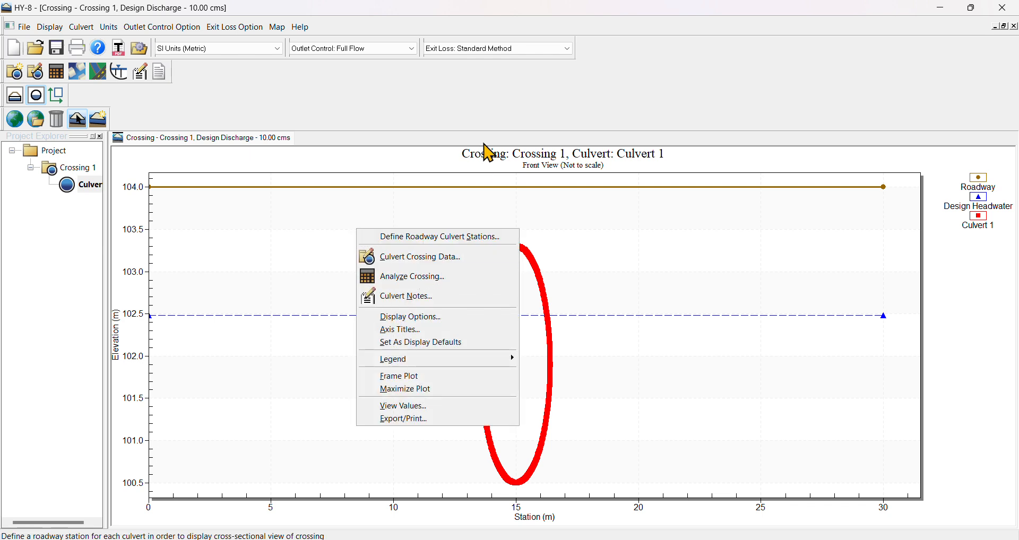